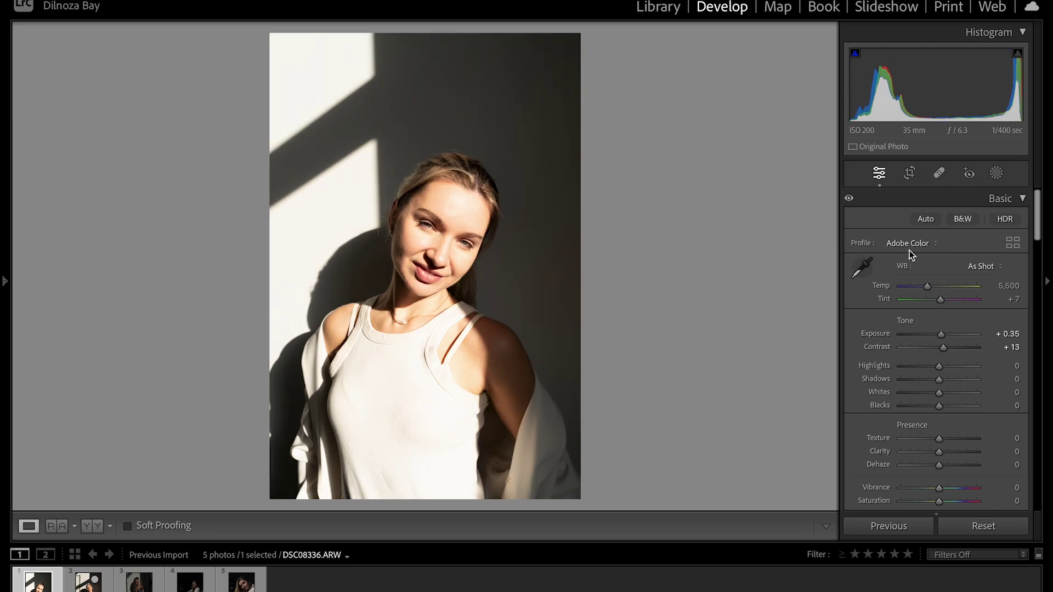
Step: Apply the Adobe Portrait profile, keep white balance on Daylight, and compare with the original
scroll(909, 253, "down", 2)
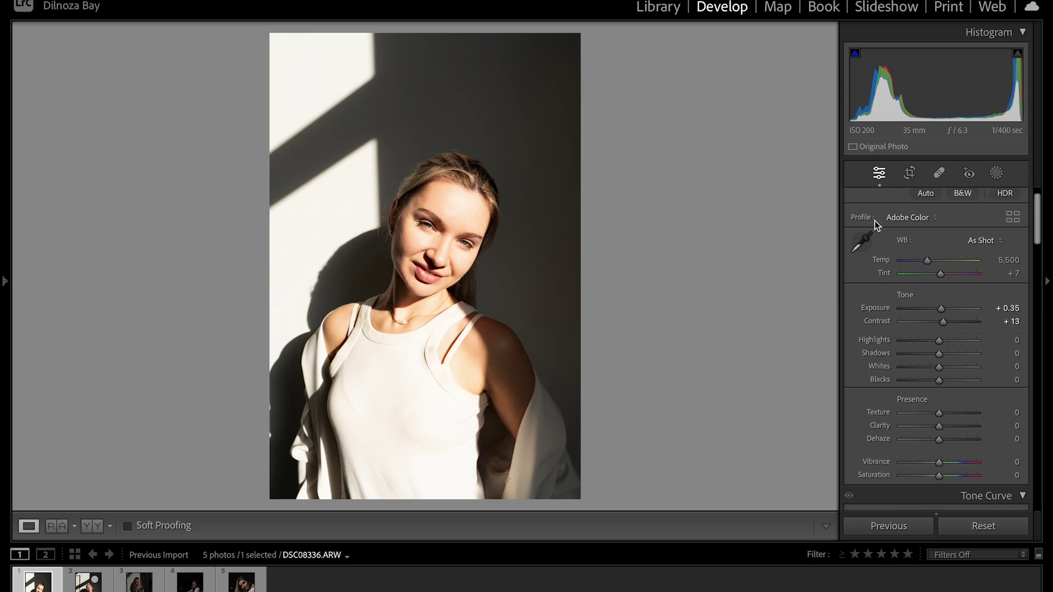
left_click(936, 218)
left_click(934, 247)
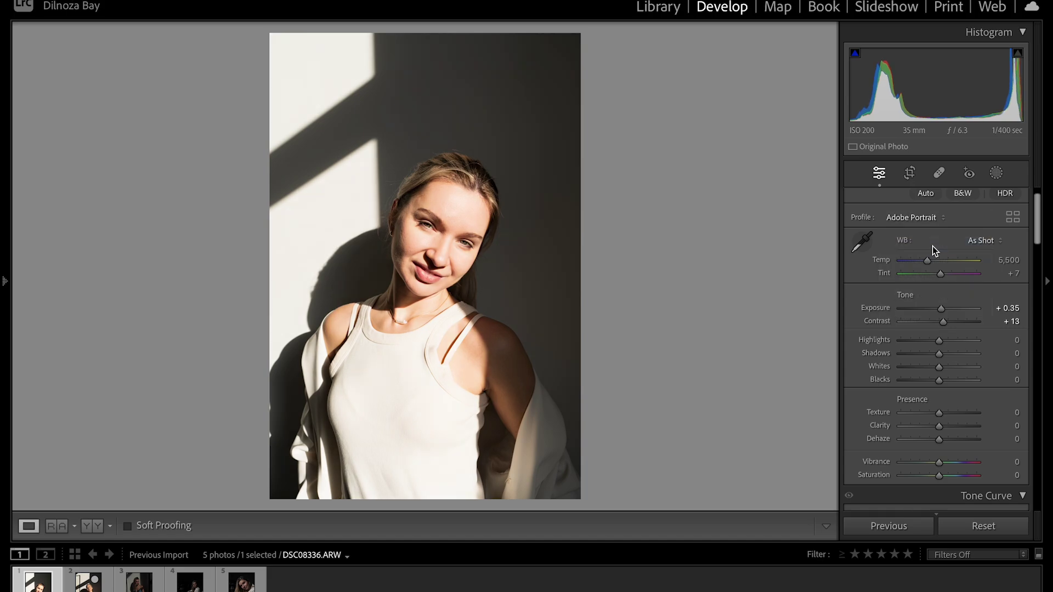
left_click(1002, 245)
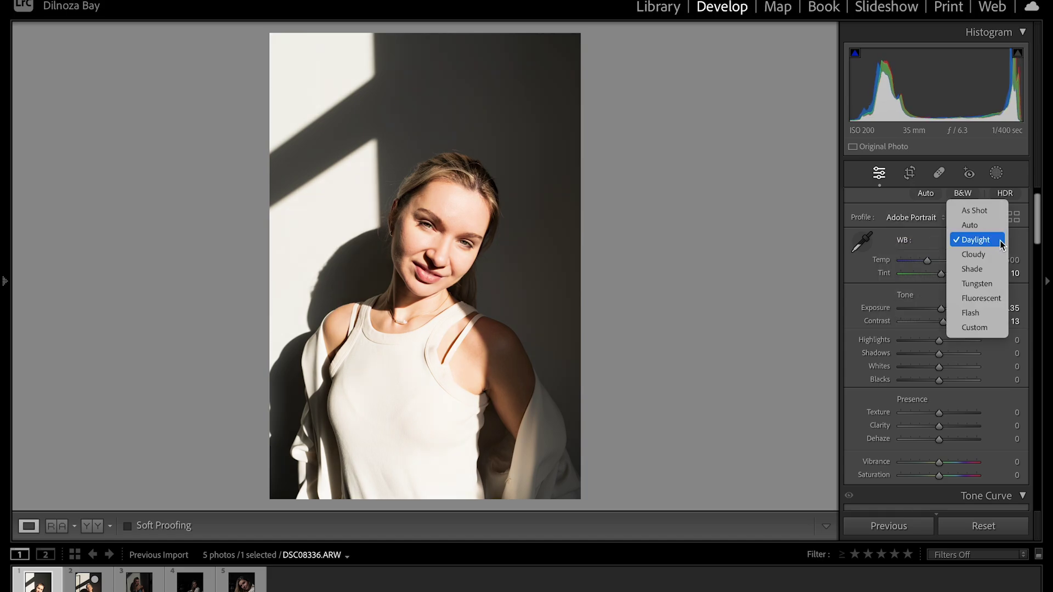
left_click(1002, 241)
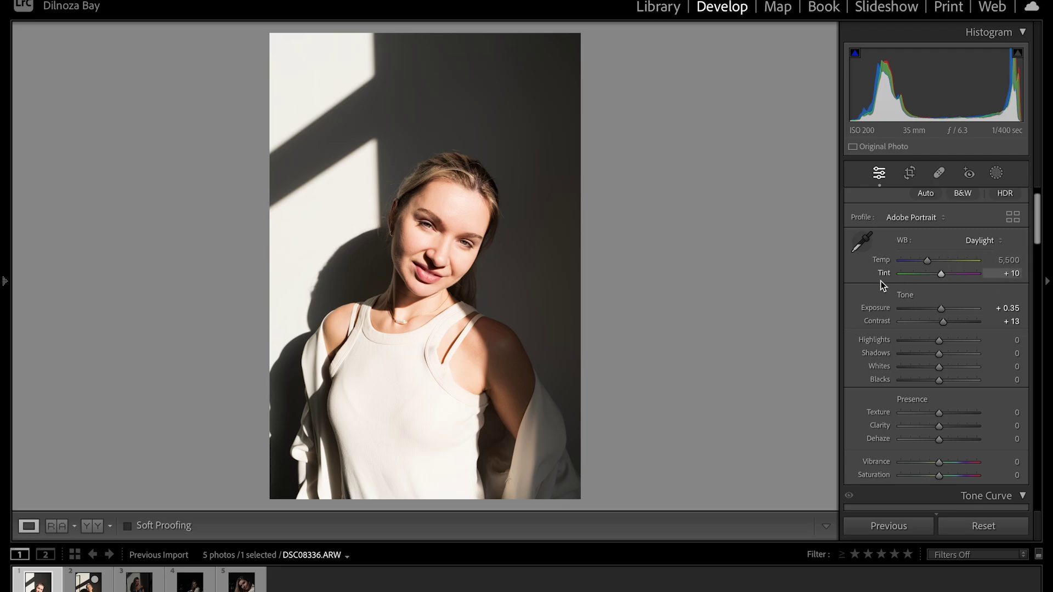
left_click(92, 526)
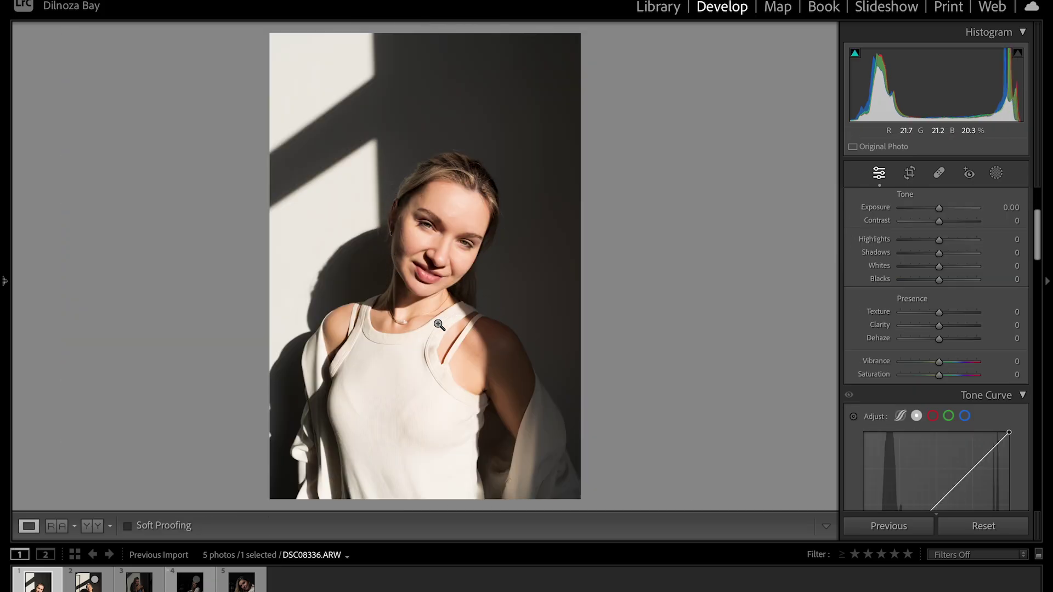
Step: Inspect the nose, mouth and white top's fabric at 1:1 zoom
left_click(437, 266)
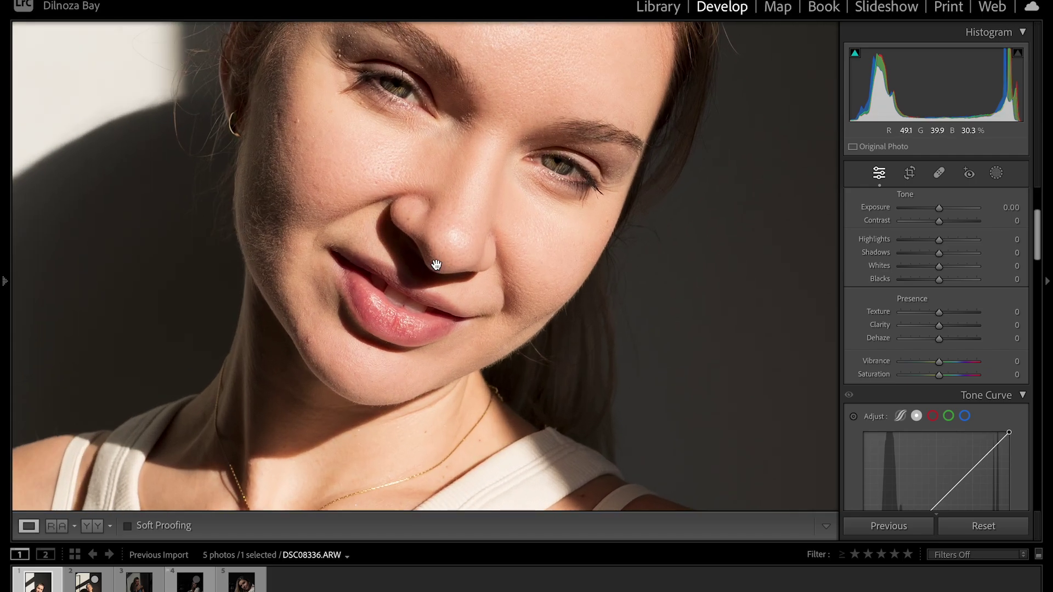
left_click(436, 265)
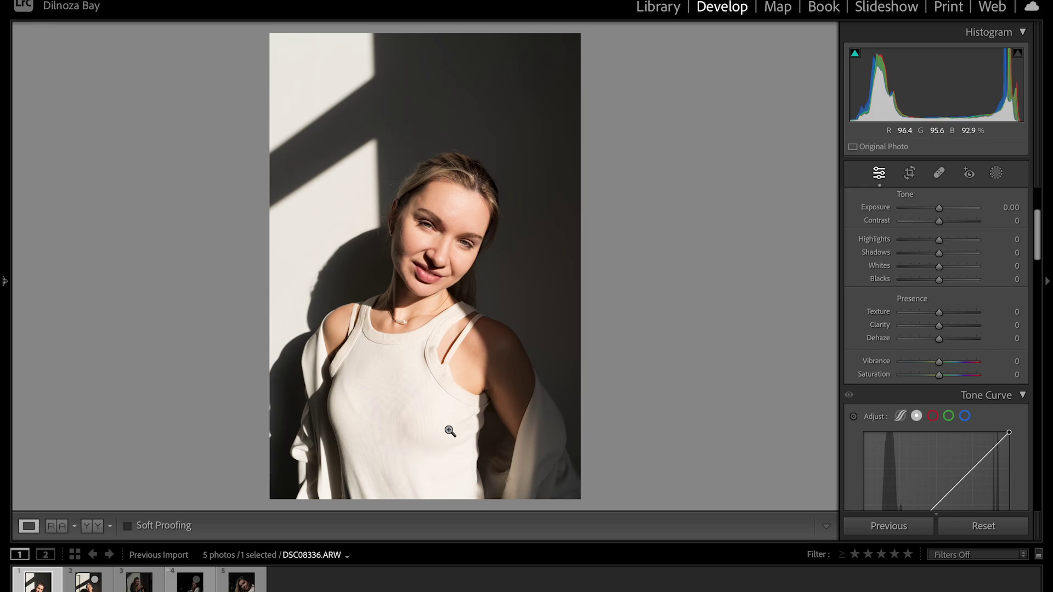
left_click(428, 430)
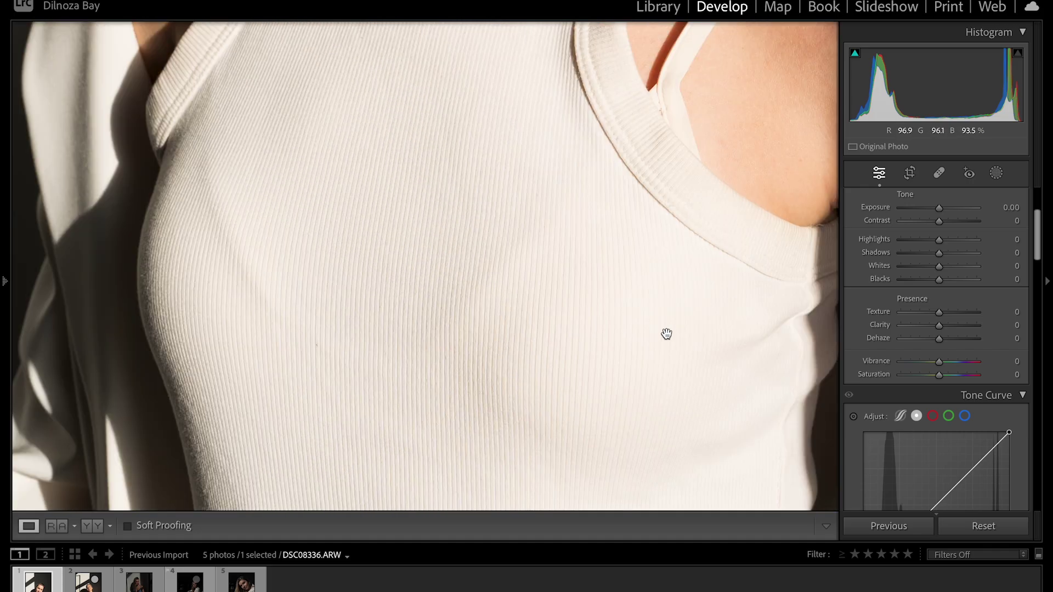
left_click(539, 362)
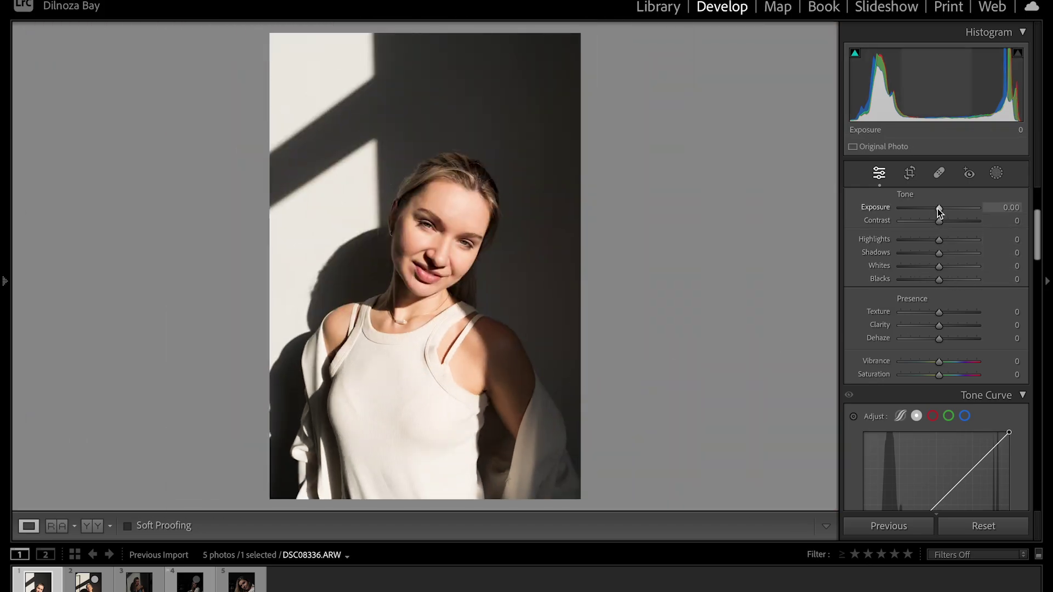
Step: Lower Exposure to -0.25 and check the lips and chin at 1:1
left_click_drag(938, 209, 936, 210)
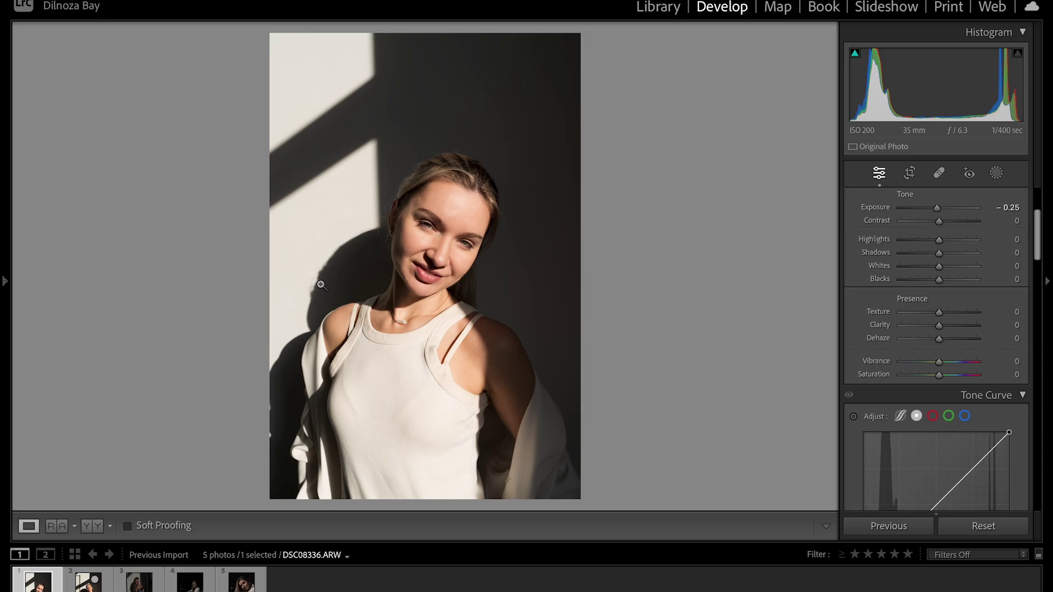
left_click(441, 259)
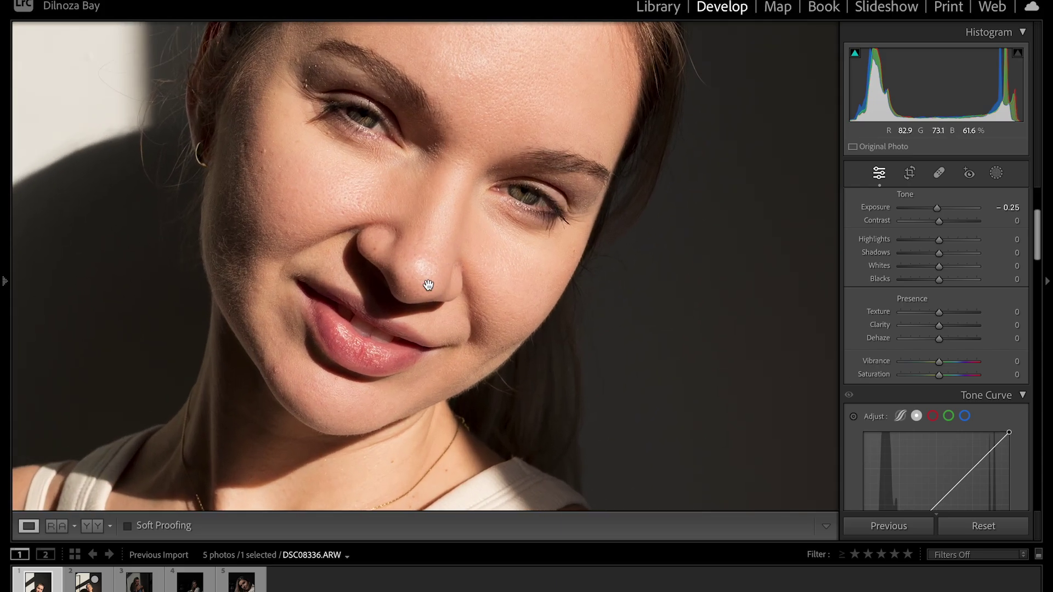
left_click(429, 285)
left_click(428, 285)
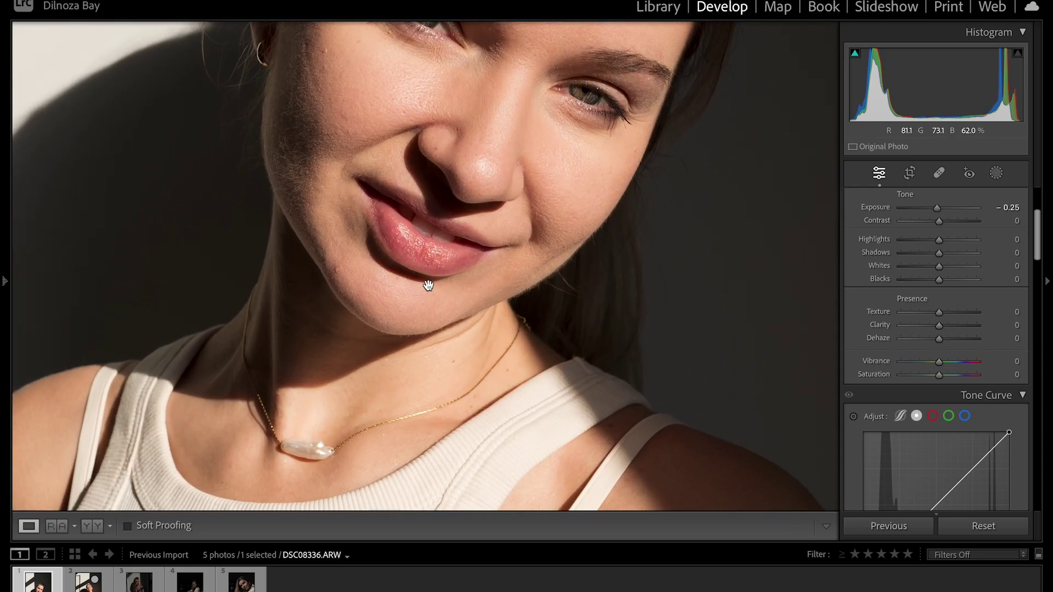
left_click(430, 291)
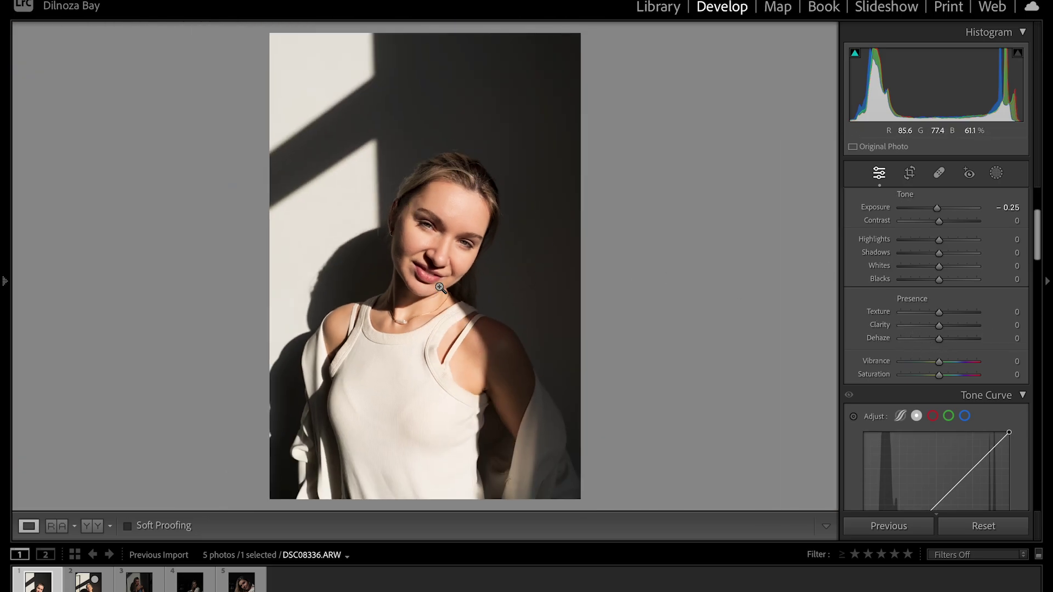
left_click(940, 240)
Step: Set Highlights -8, Shadows +19, Whites -8 and bring Blacks back to -17
left_click_drag(941, 242, 980, 281)
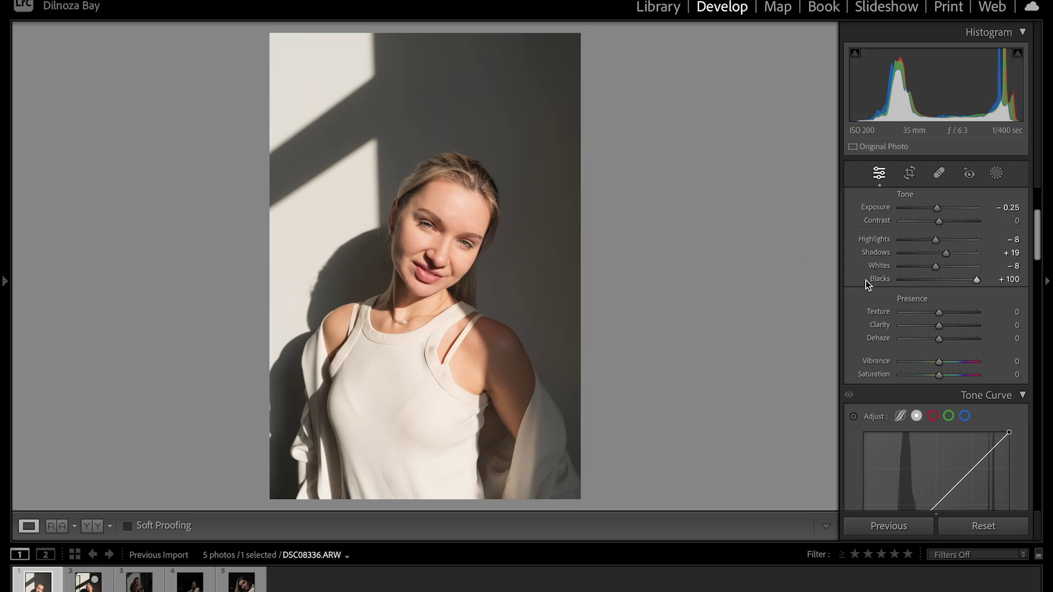
double_click(976, 280, "shift")
scroll(926, 328, "down", 3)
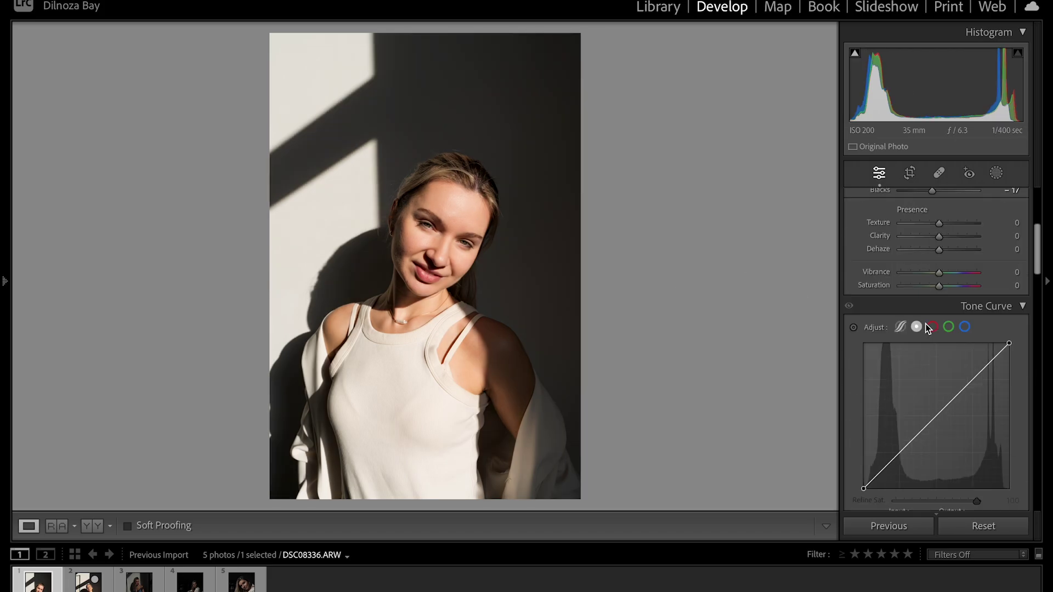
Step: Raise Vibrance to +10 in the Presence section and nudge Saturation
scroll(926, 324, "down", 1)
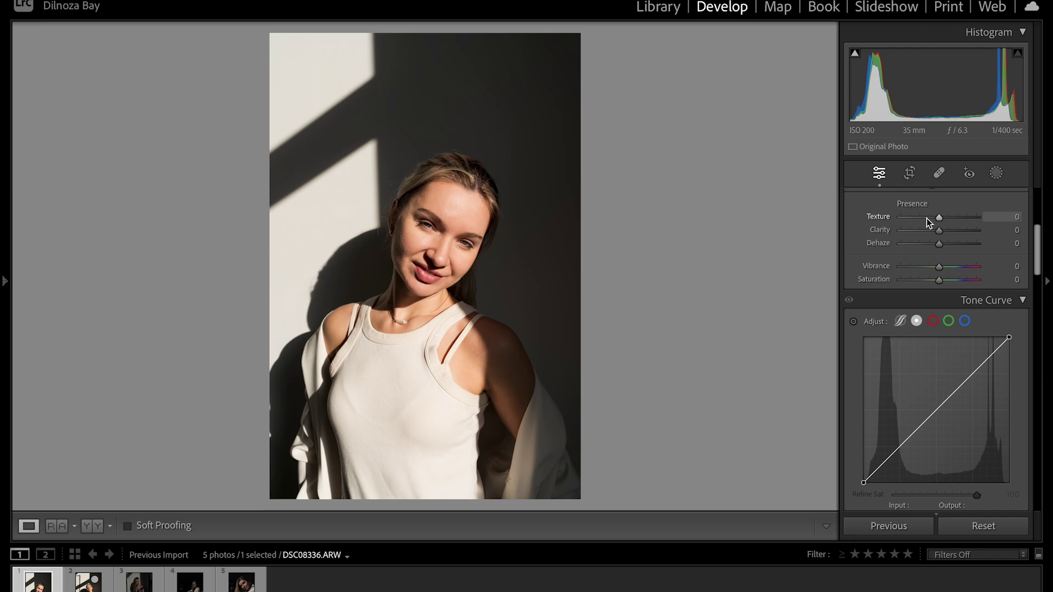
scroll(940, 268, "down", 3)
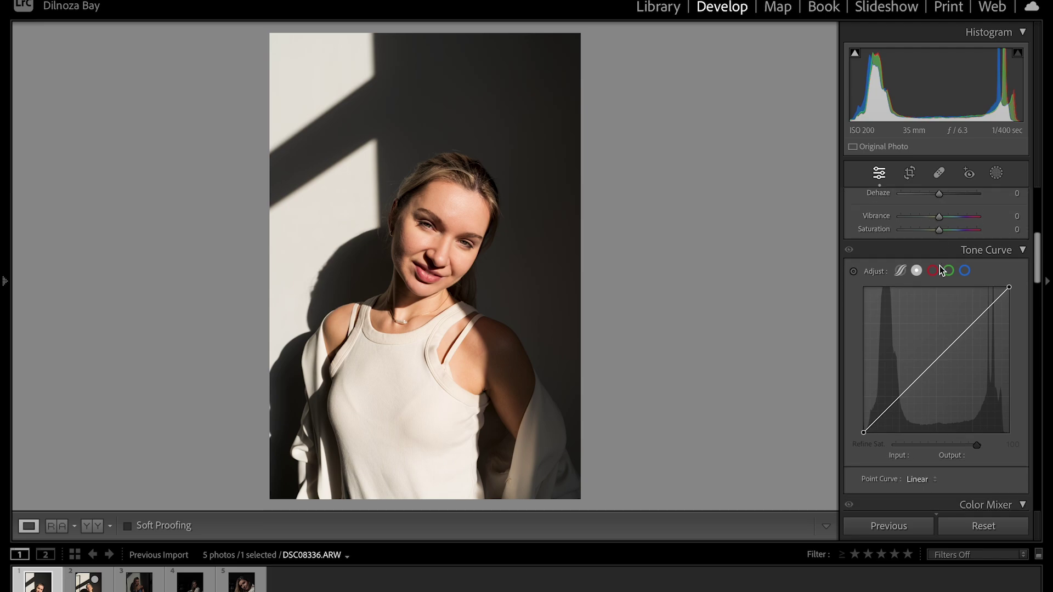
mouse_move(941, 216)
left_mouse_down()
mouse_move(896, 218)
mouse_move(946, 218)
mouse_move(898, 230)
mouse_move(963, 229)
mouse_move(933, 228)
left_mouse_up()
scroll(994, 226, "down", 2)
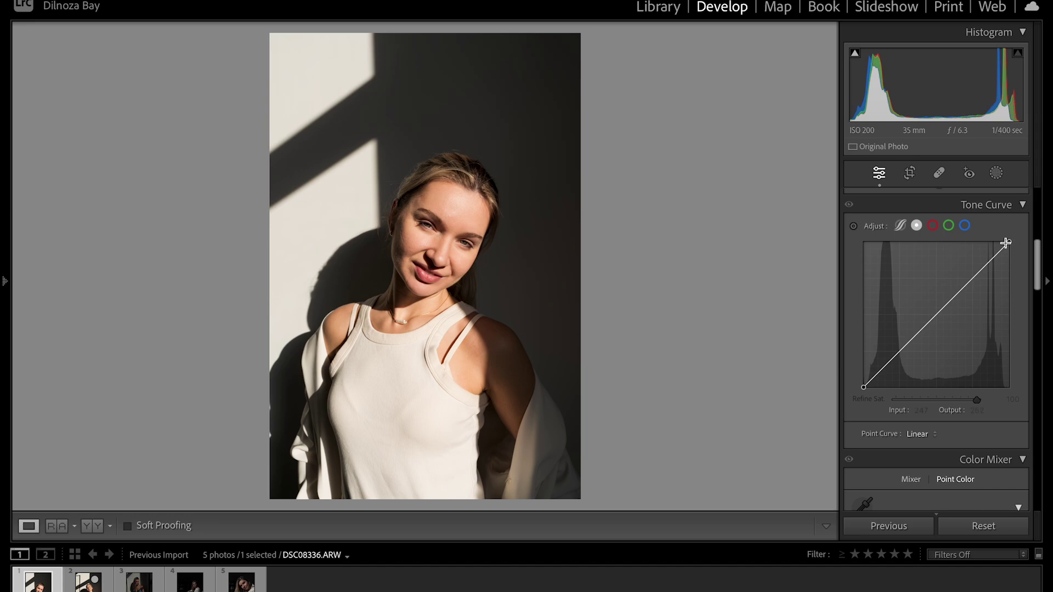
Step: Lower the white point and add curve points near 54→63, 126→130 and 197→188, then compare before/after
mouse_move(1010, 242)
left_mouse_down()
mouse_move(1011, 392)
mouse_move(1011, 242)
left_mouse_up()
mouse_move(863, 387)
left_mouse_down()
mouse_move(853, 242)
mouse_move(863, 391)
left_mouse_up()
left_click(937, 313)
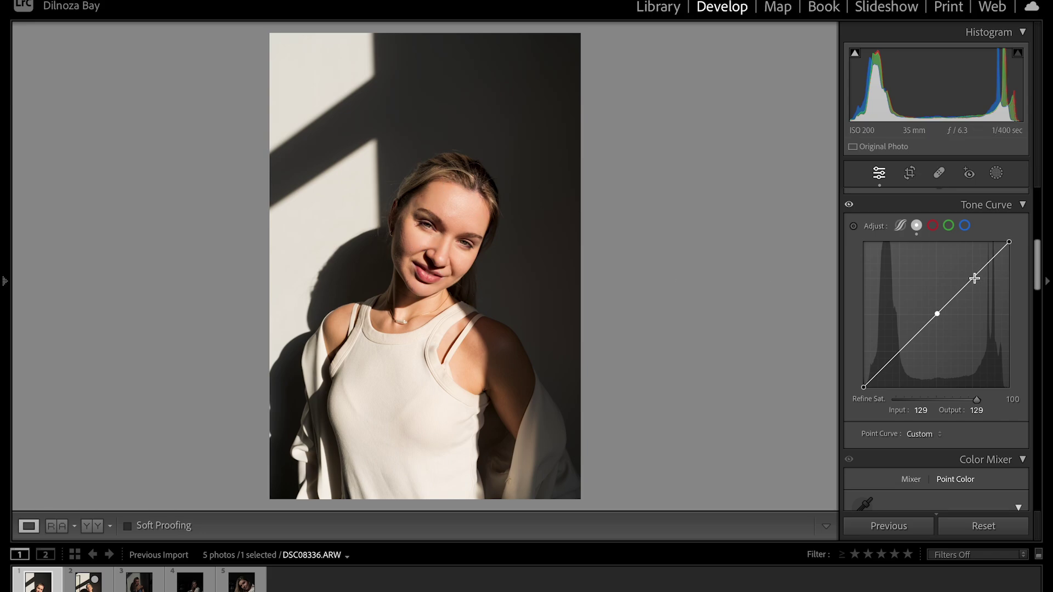
left_click_drag(1009, 243, 1011, 251)
left_click_drag(974, 281, 977, 283)
left_click_drag(898, 355, 895, 353)
left_click_drag(936, 314, 937, 317)
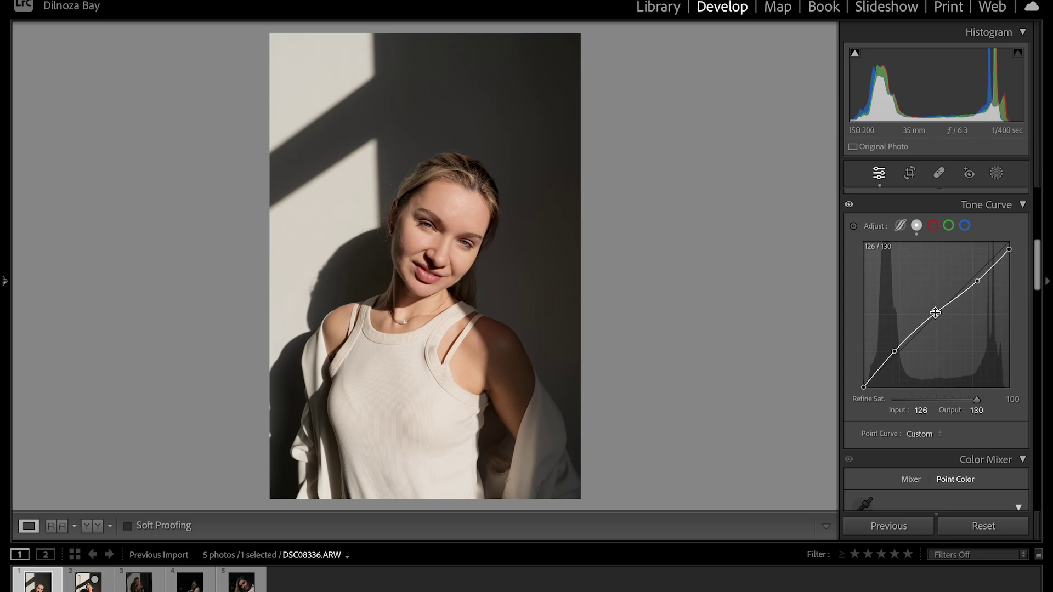
key("y")
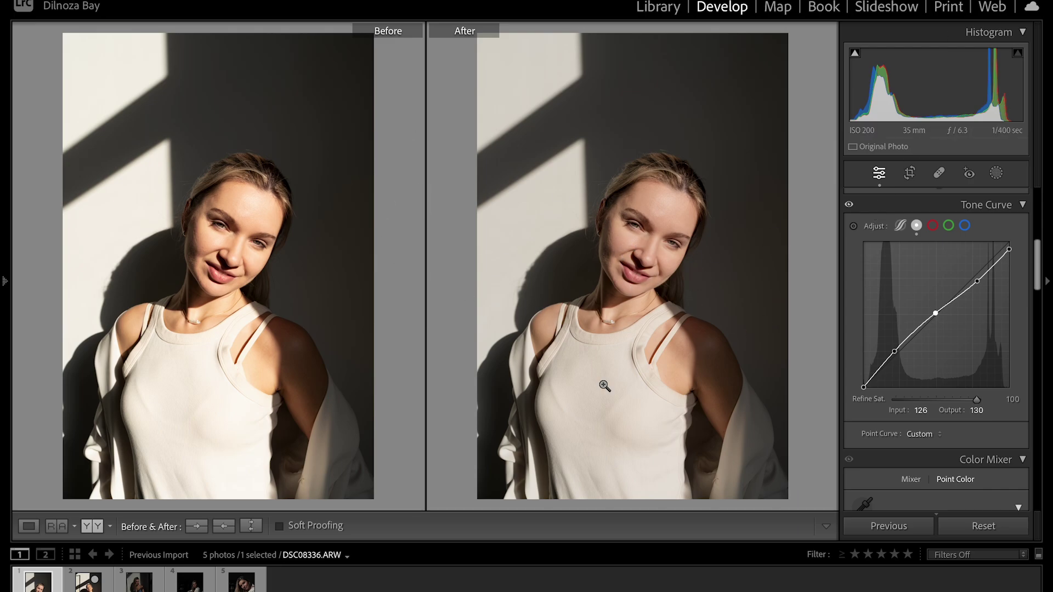
left_click(28, 528)
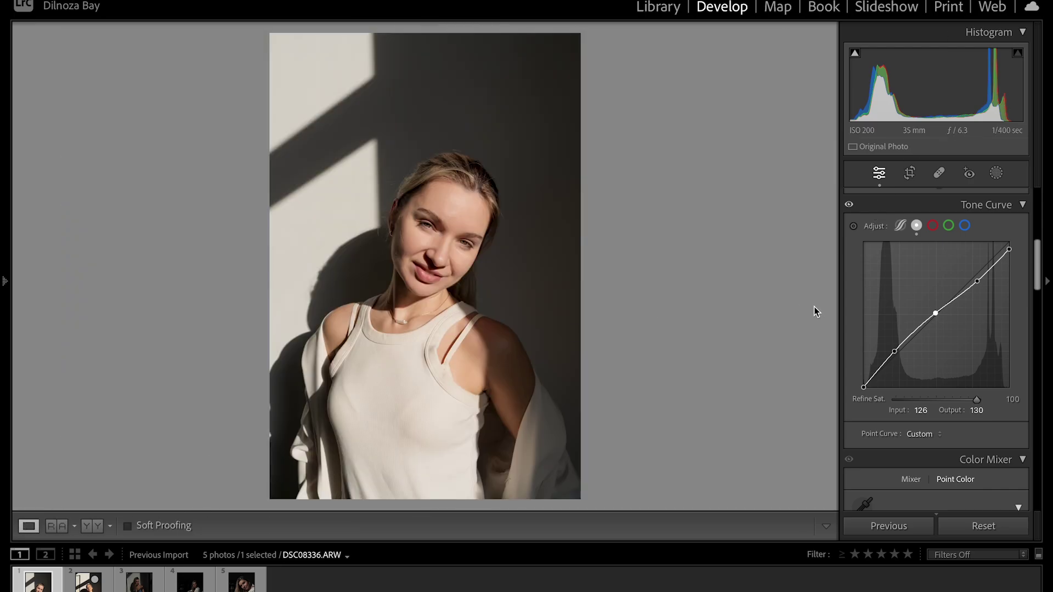
scroll(990, 368, "down", 5)
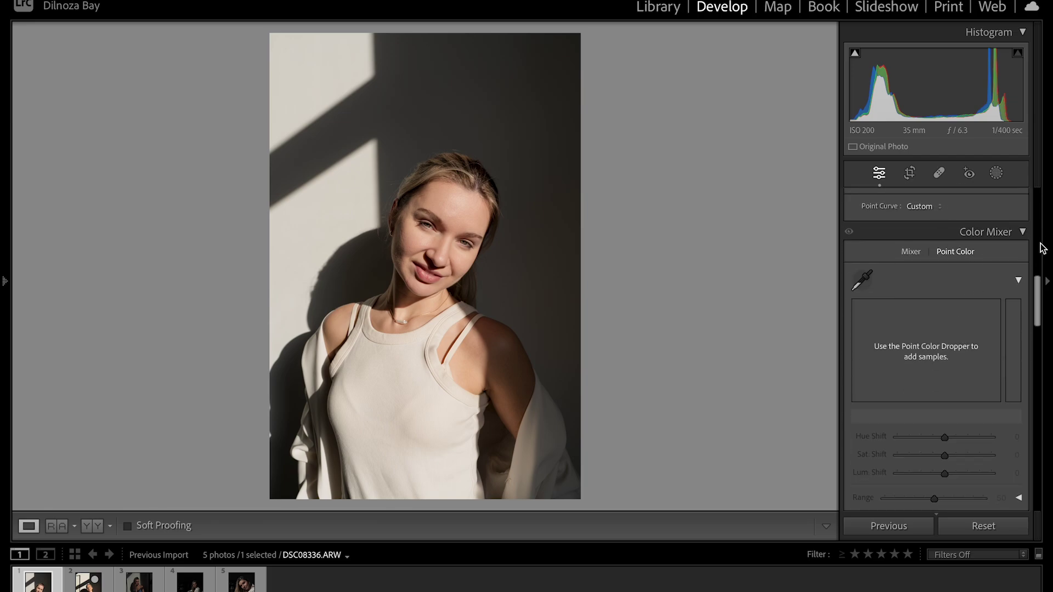
Step: Sample the forehead skin tone in Point Color and shift it to Hue 2, Sat 21
left_click(1022, 233)
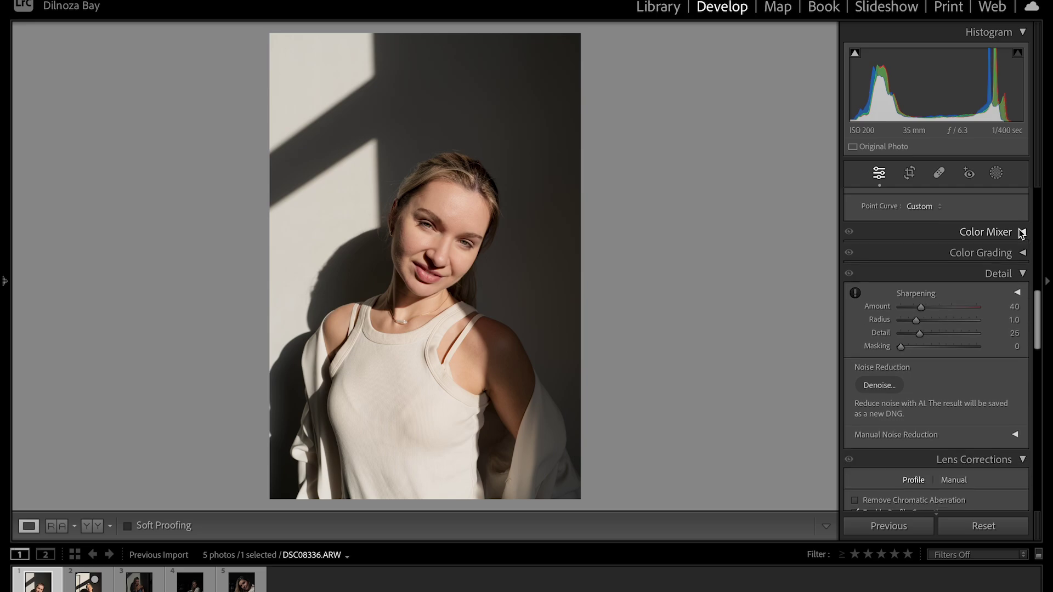
left_click(1022, 231)
left_click(866, 257)
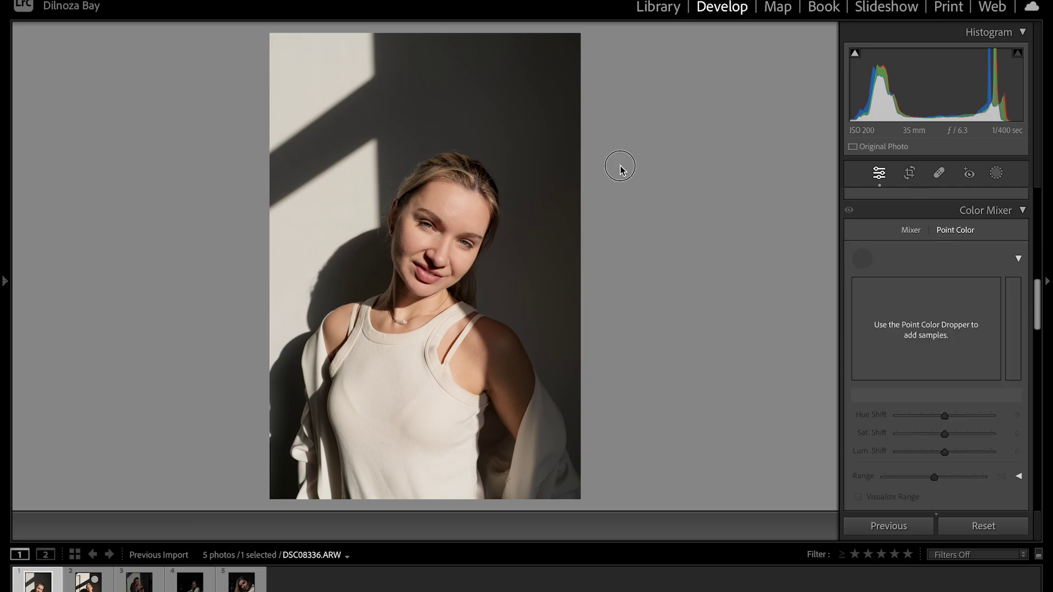
left_click(460, 210)
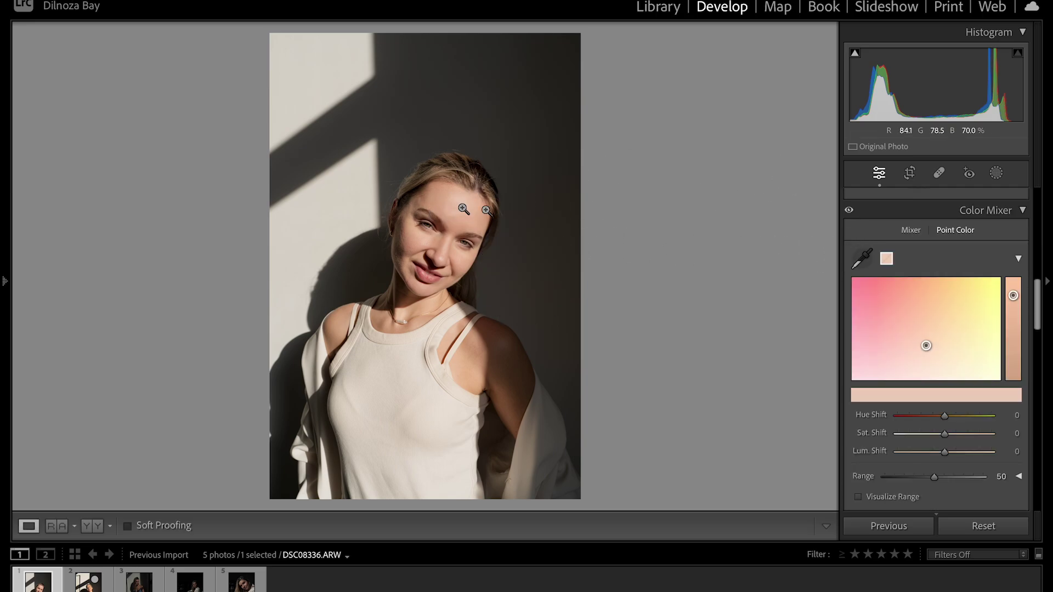
left_click_drag(928, 350, 928, 336)
left_click_drag(946, 416, 948, 418)
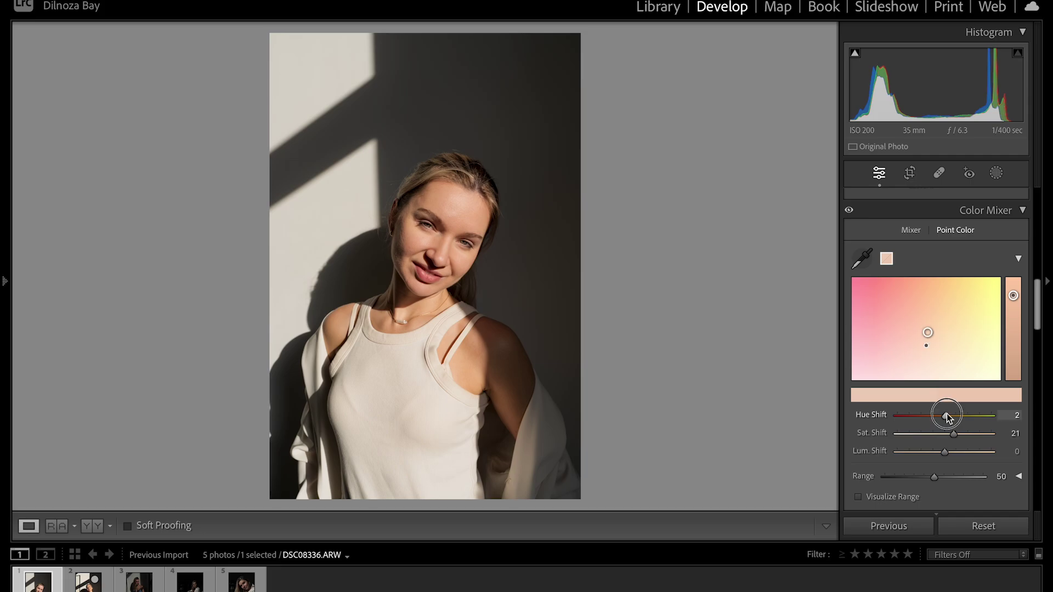
scroll(980, 380, "down", 3)
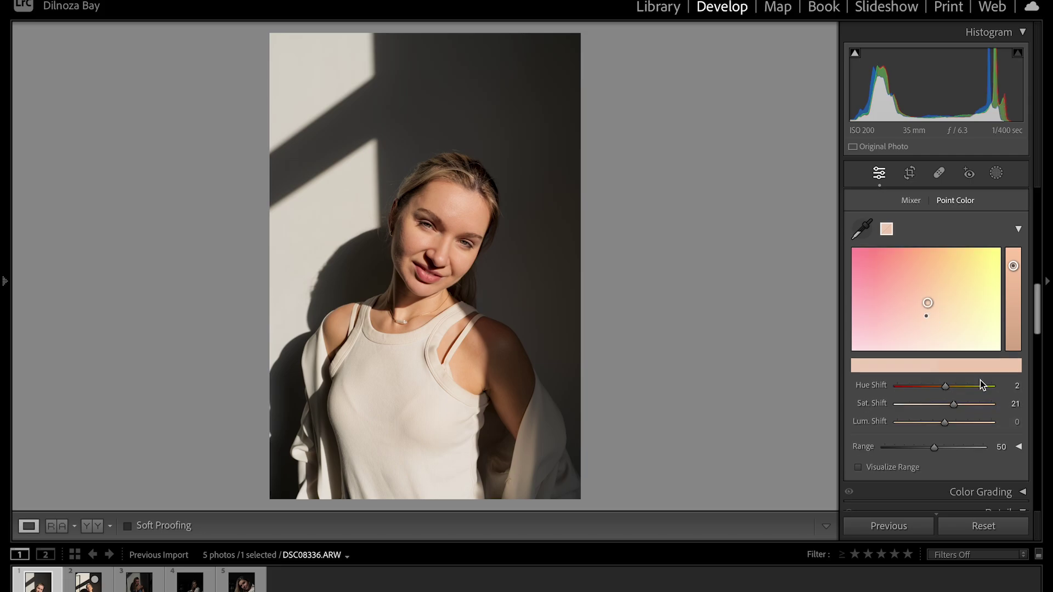
scroll(982, 368, "up", 5)
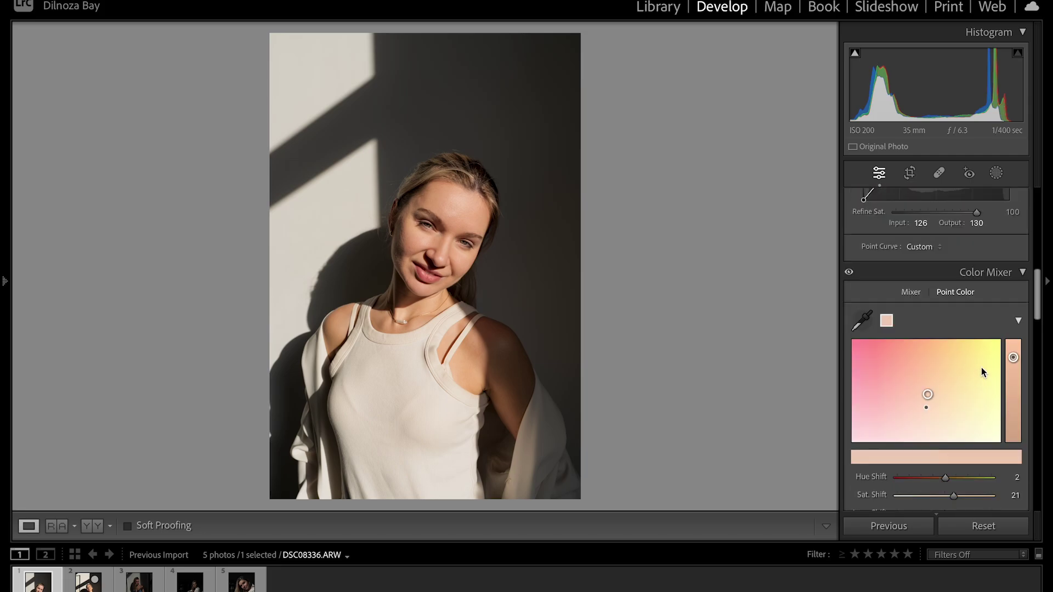
Step: Sample the darker brown tone near the eye and shift it to Hue +3, Sat +4
left_click(464, 242)
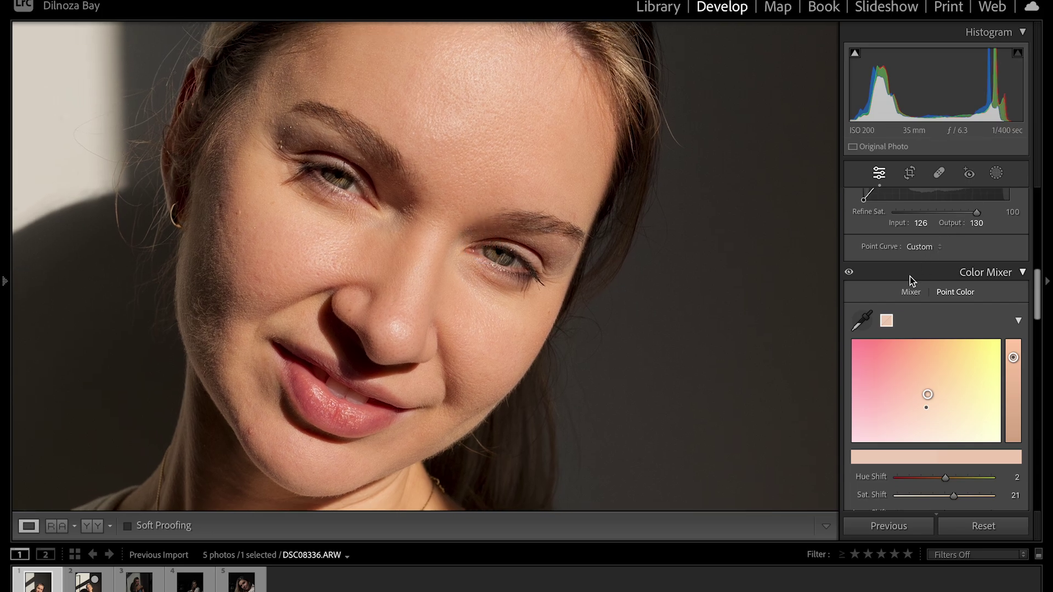
left_click(862, 320)
left_click(487, 255)
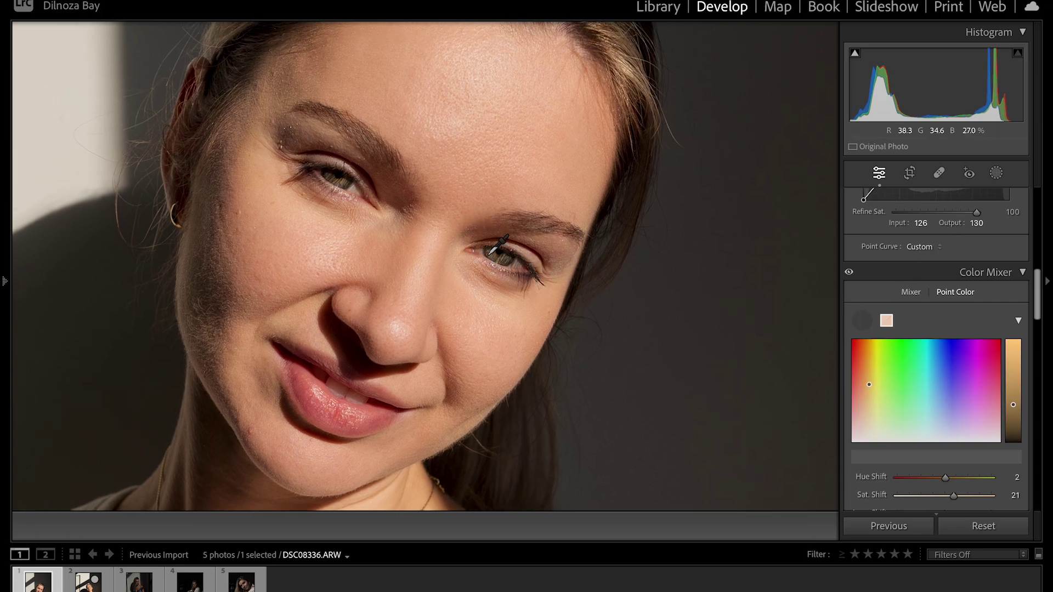
left_click_drag(932, 392, 928, 390)
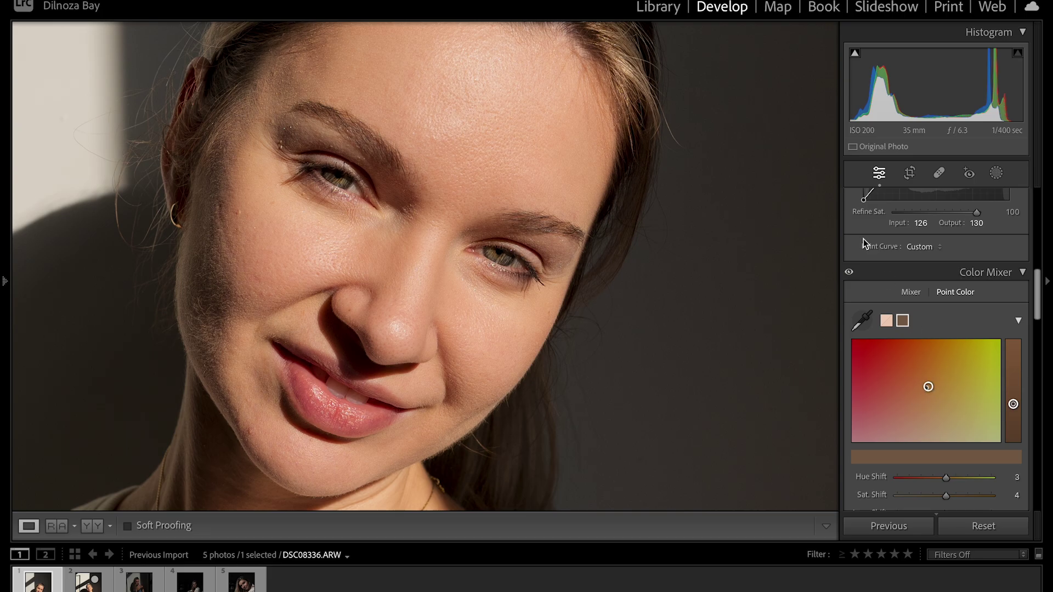
left_click(1021, 272)
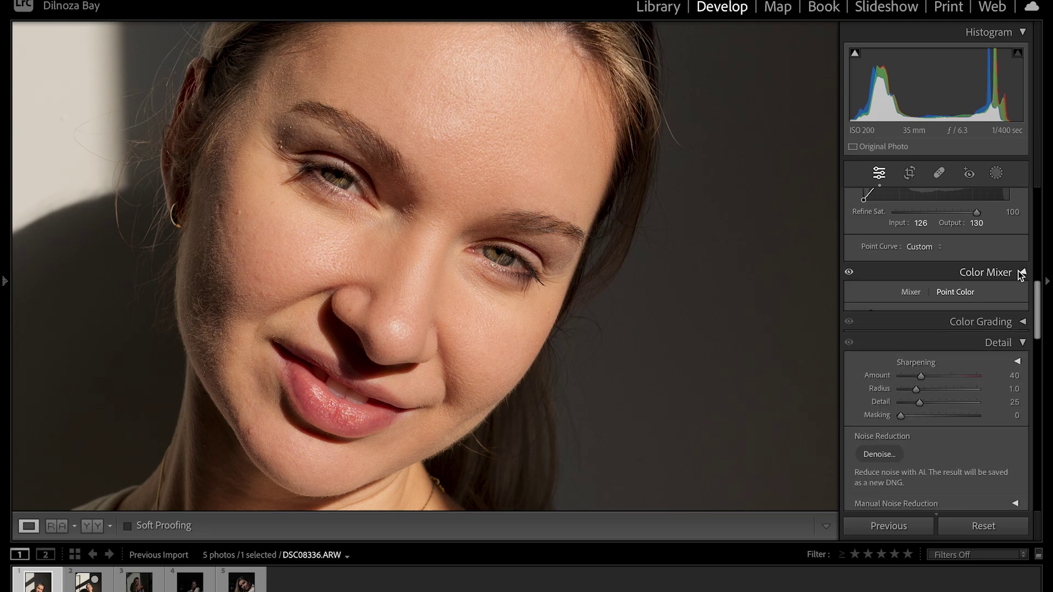
left_click(1022, 272)
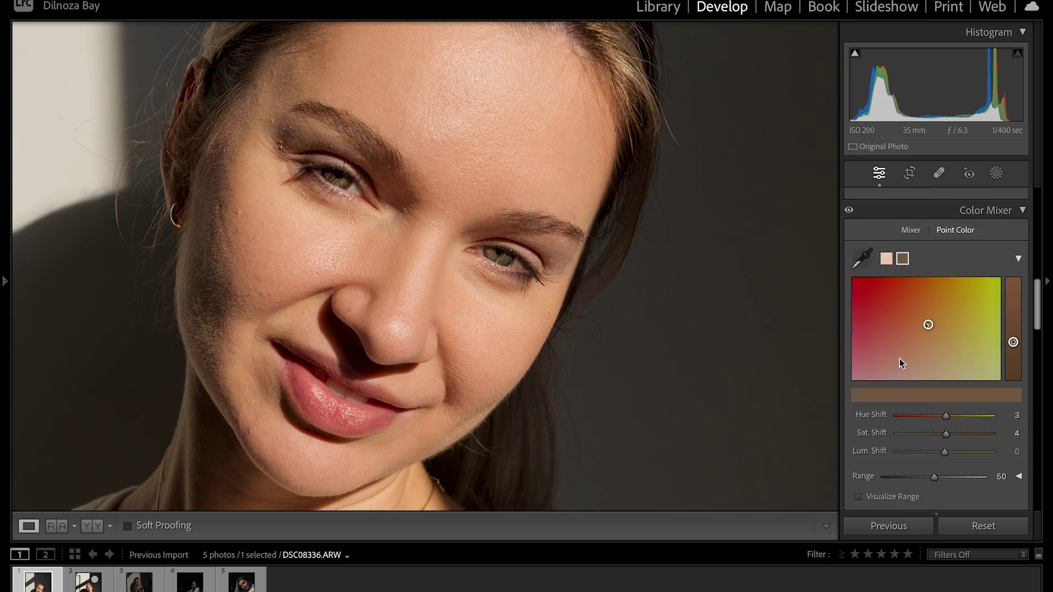
left_click(425, 236)
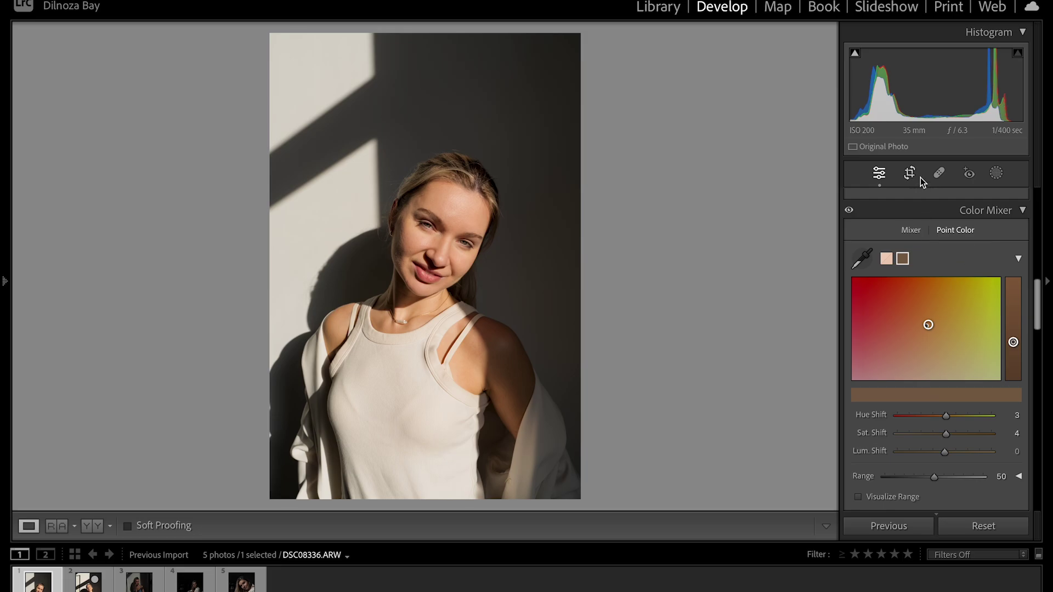
Step: Lower the tone curve's midpoint slightly and set the upper point to 199→183
scroll(953, 269, "up", 10)
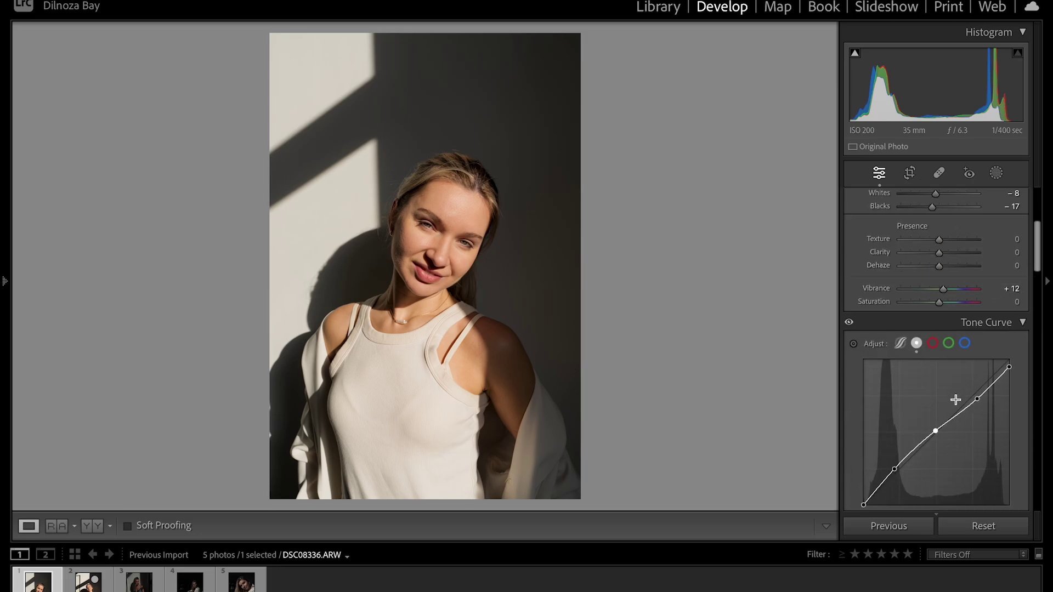
scroll(954, 400, "down", 2)
scroll(973, 349, "down", 3)
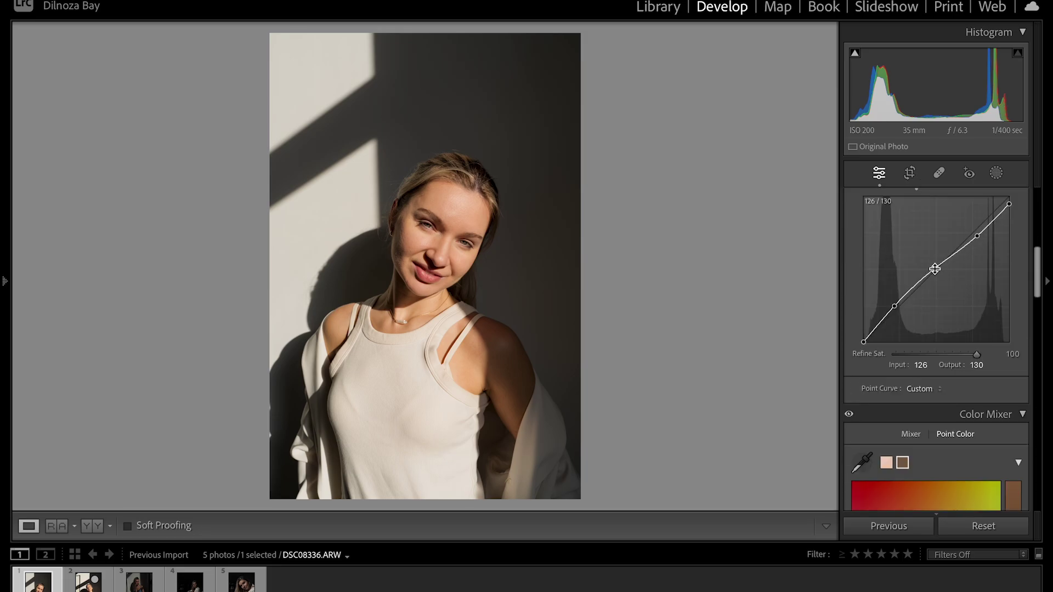
left_click_drag(936, 269, 934, 270)
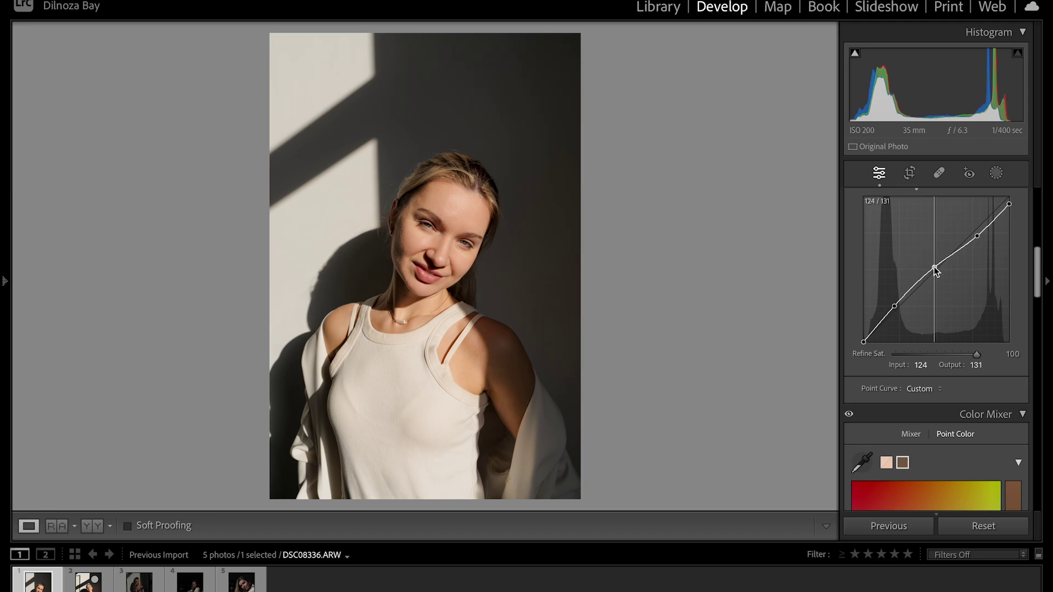
left_click_drag(980, 235, 980, 240)
scroll(958, 277, "down", 10)
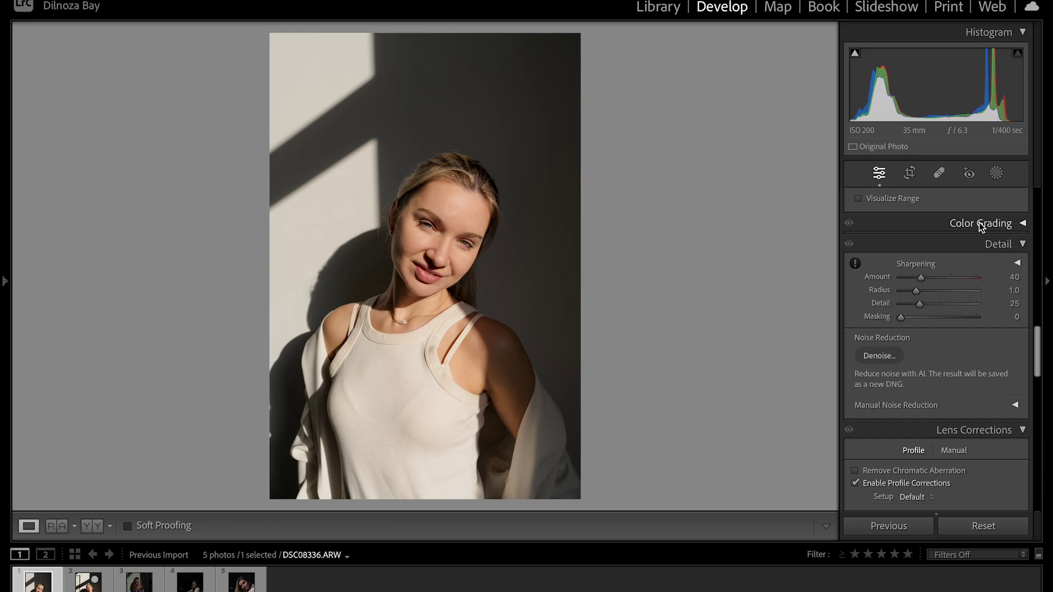
Step: Color-grade highlights green (Hue 100, Sat 8) and set the shadows hue to 49
left_click(979, 223)
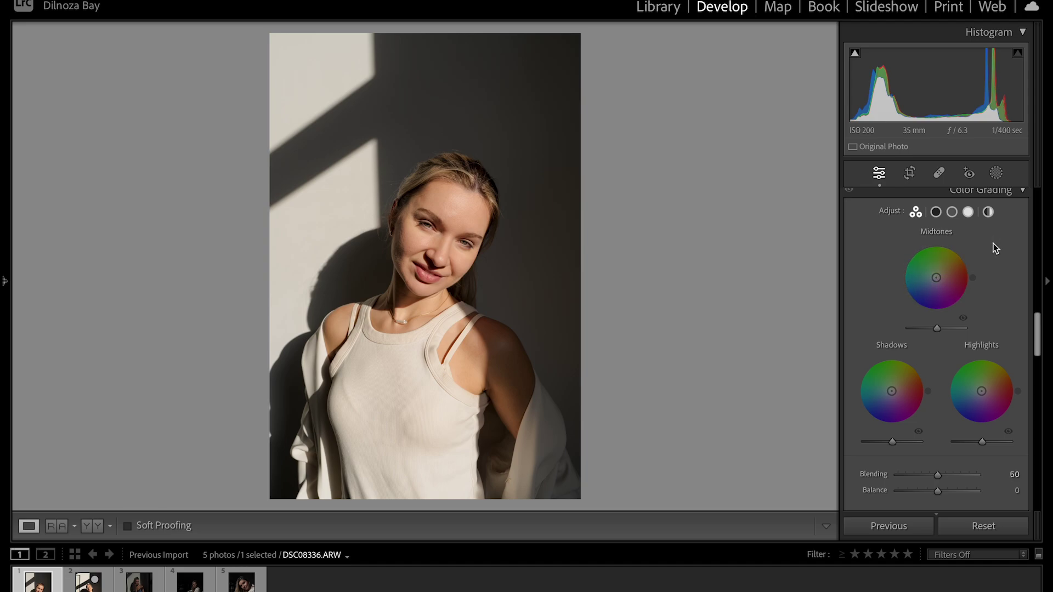
scroll(993, 243, "up", 10)
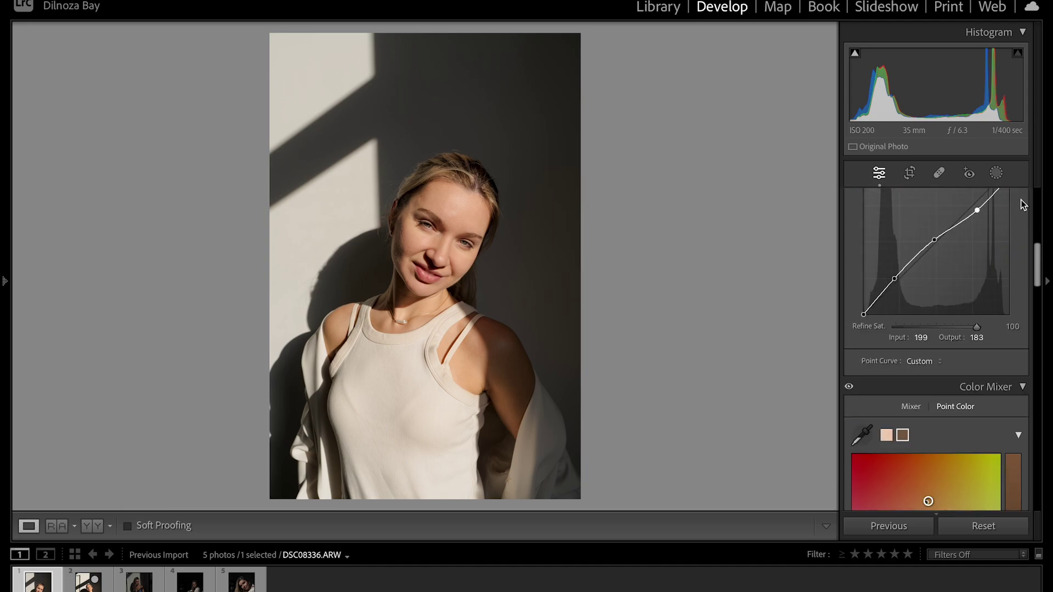
scroll(975, 262, "up", 3)
scroll(964, 260, "down", 10)
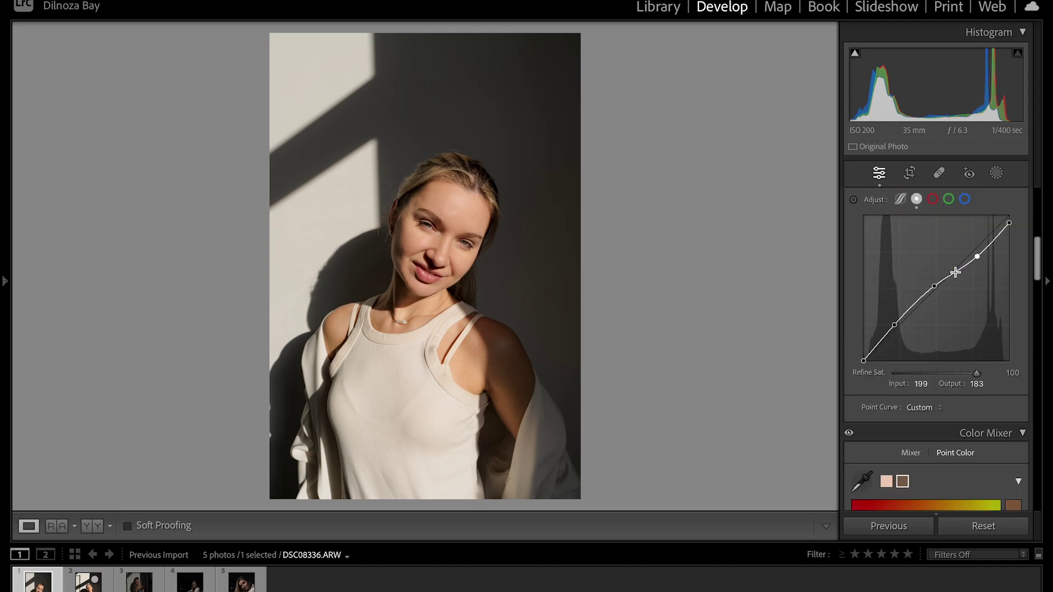
scroll(968, 258, "down", 5)
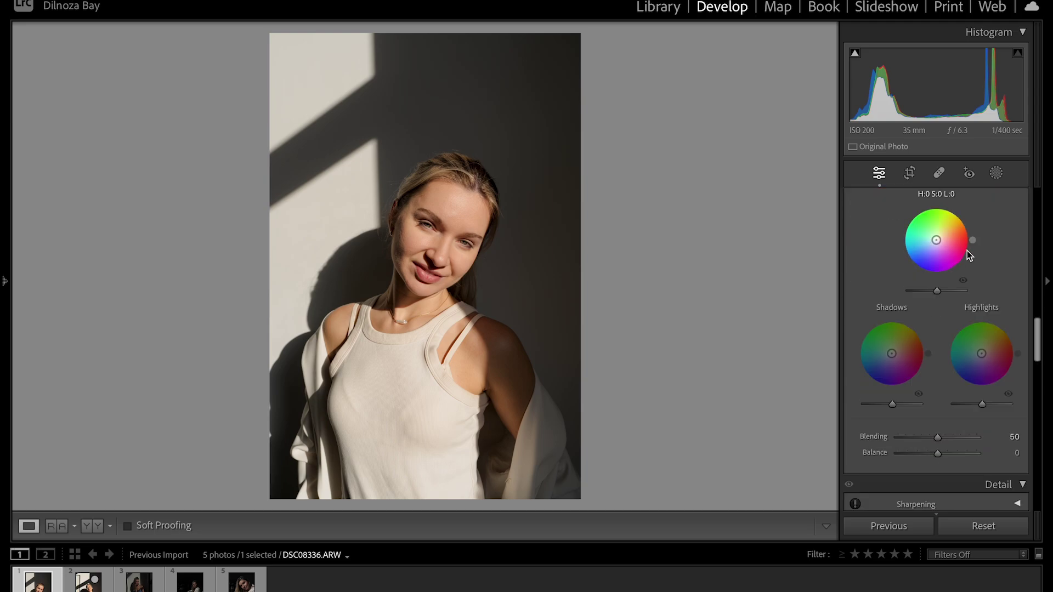
scroll(957, 253, "up", 1)
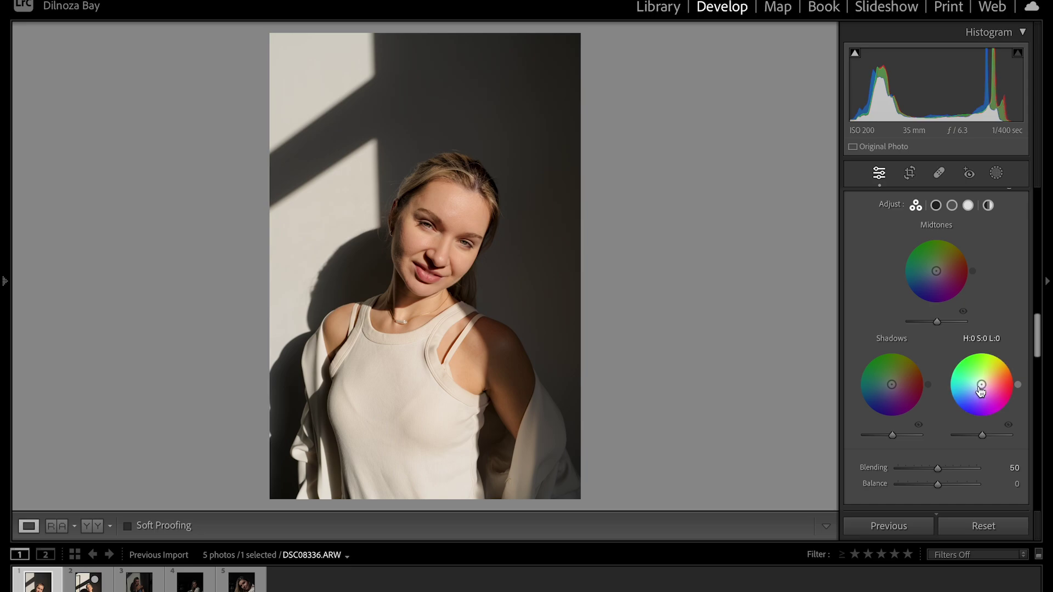
left_click_drag(982, 388, 981, 379)
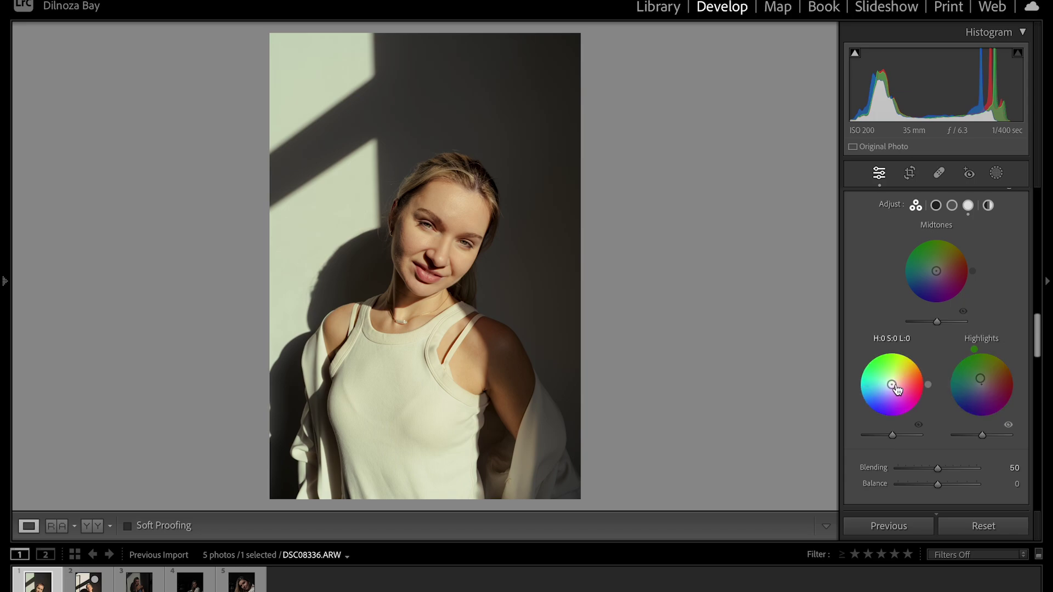
left_click_drag(929, 388, 916, 357)
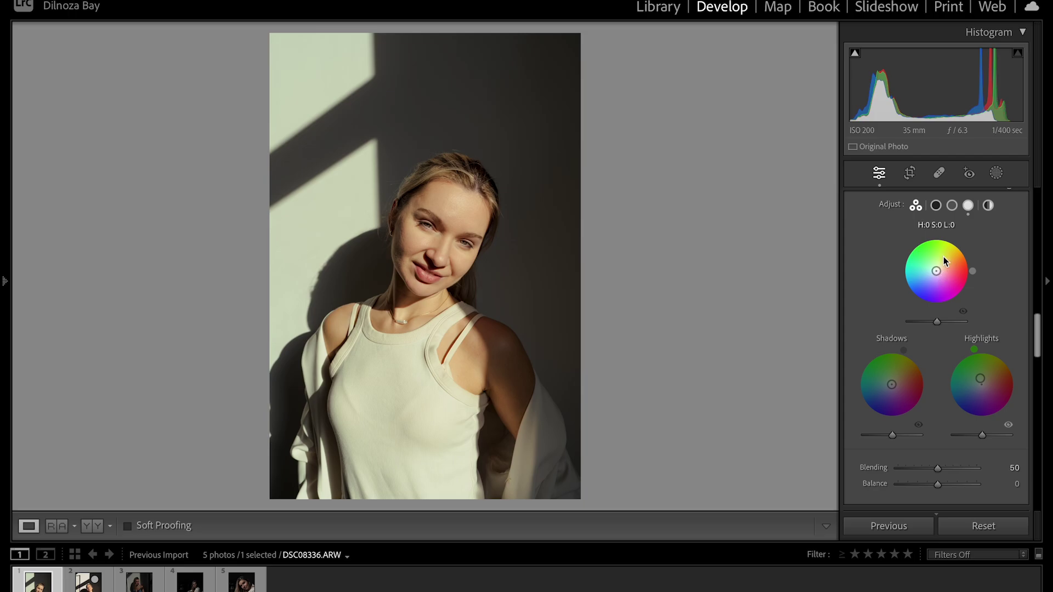
left_click(429, 254)
Step: Lower Highlights to -12, Exposure to about -0.55 and Blacks to -20
left_click(428, 254)
scroll(912, 307, "up", 3)
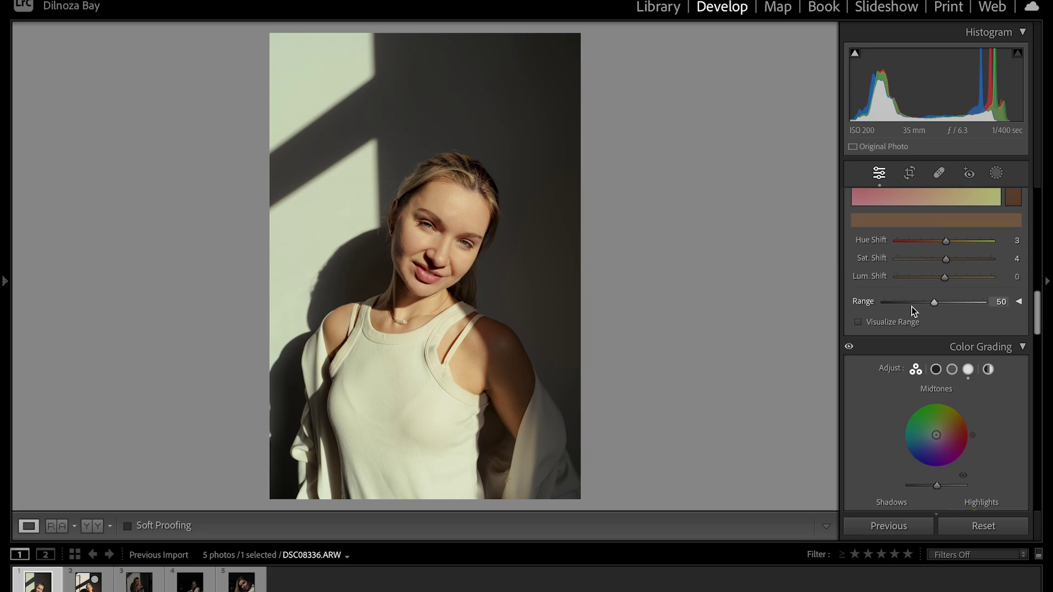
scroll(912, 307, "up", 2)
left_click_drag(948, 307, 946, 312)
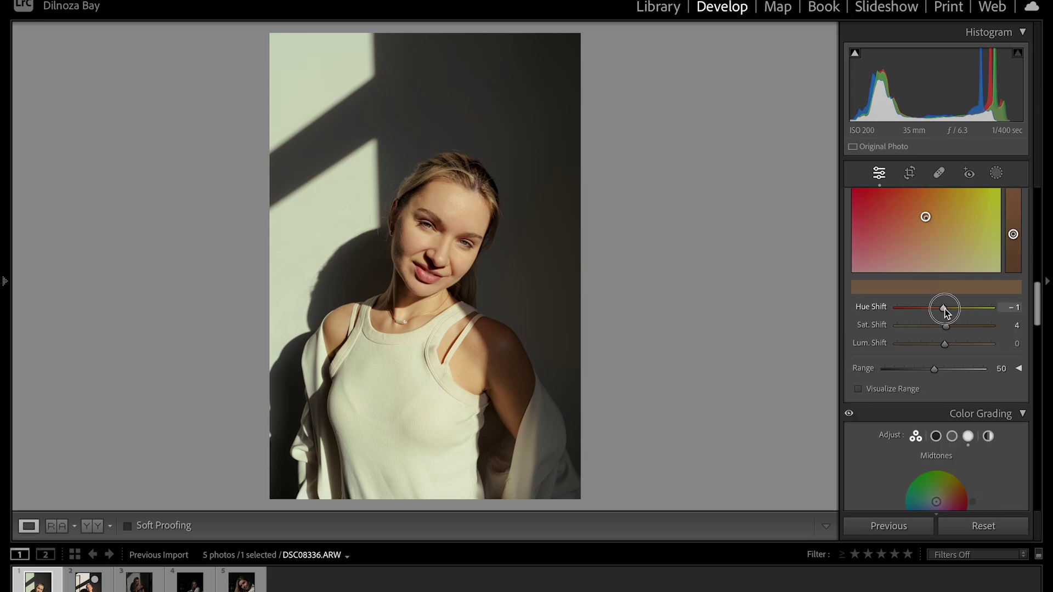
scroll(953, 278, "up", 5)
scroll(954, 272, "up", 8)
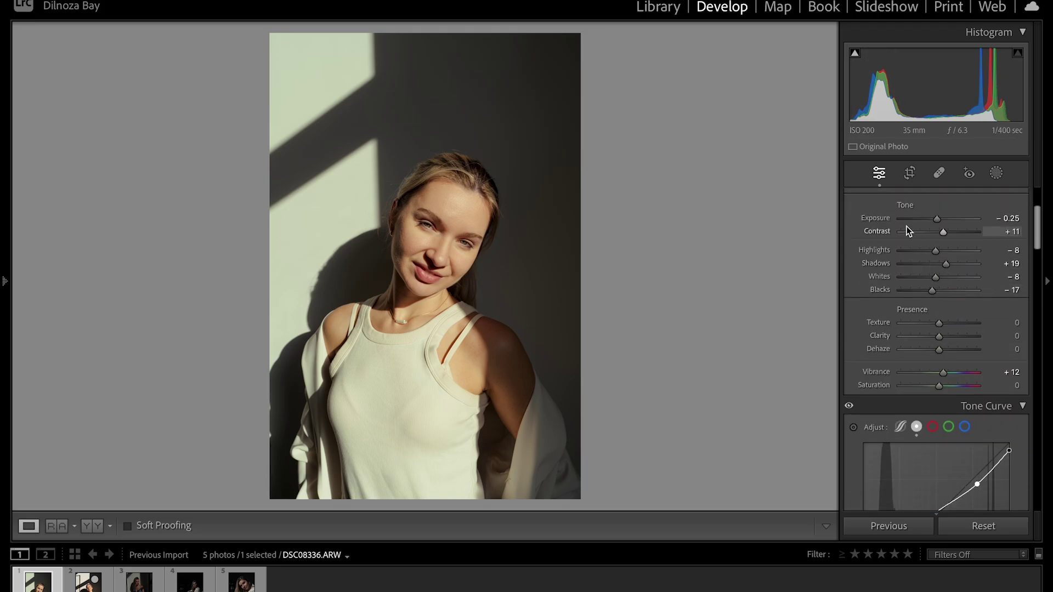
left_click_drag(939, 218, 938, 252)
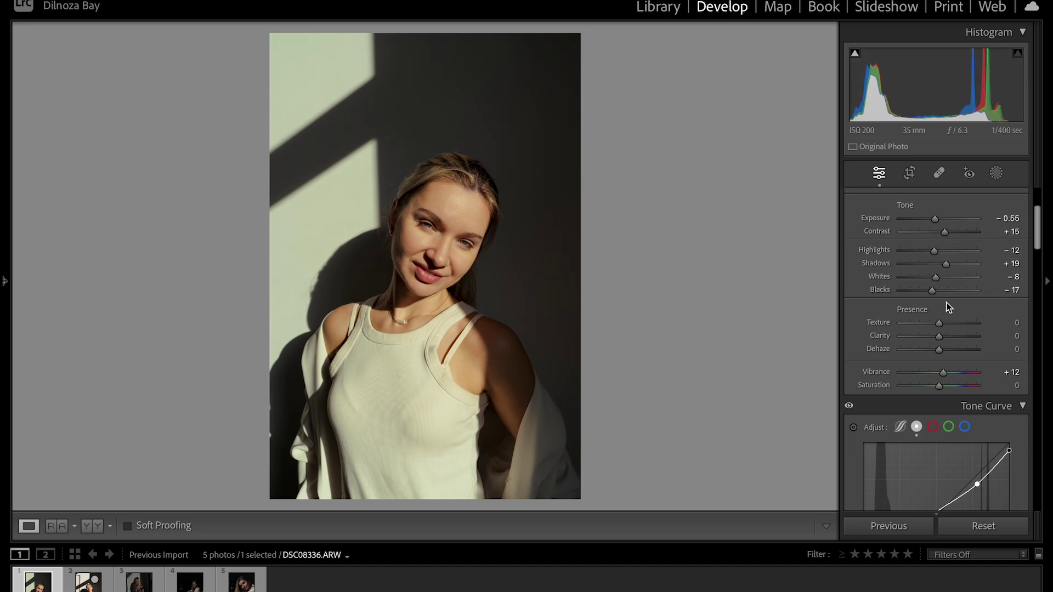
left_click_drag(933, 291, 931, 290)
Step: Check the face around the nose at 1:1, then scroll down to the Detail panel
left_click(437, 267)
left_click(445, 278)
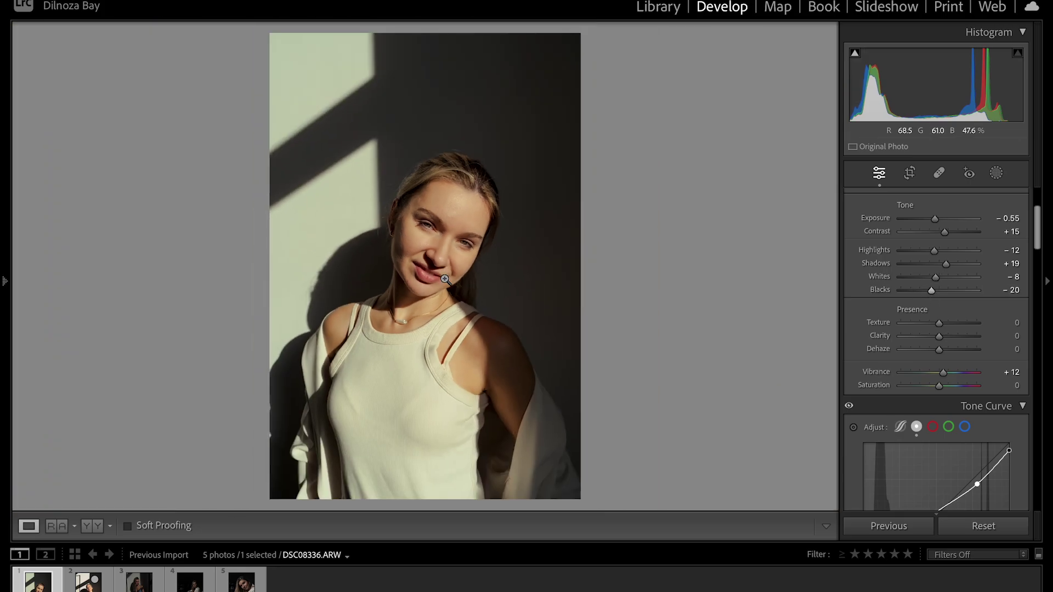
scroll(952, 304, "down", 2)
scroll(950, 290, "down", 10)
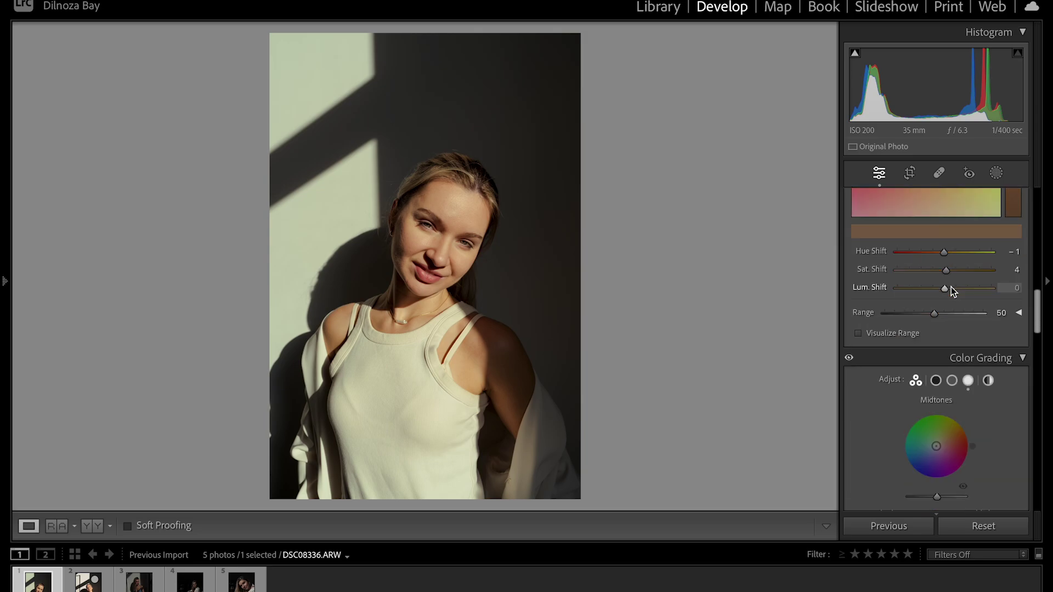
scroll(951, 286, "down", 8)
scroll(951, 286, "down", 5)
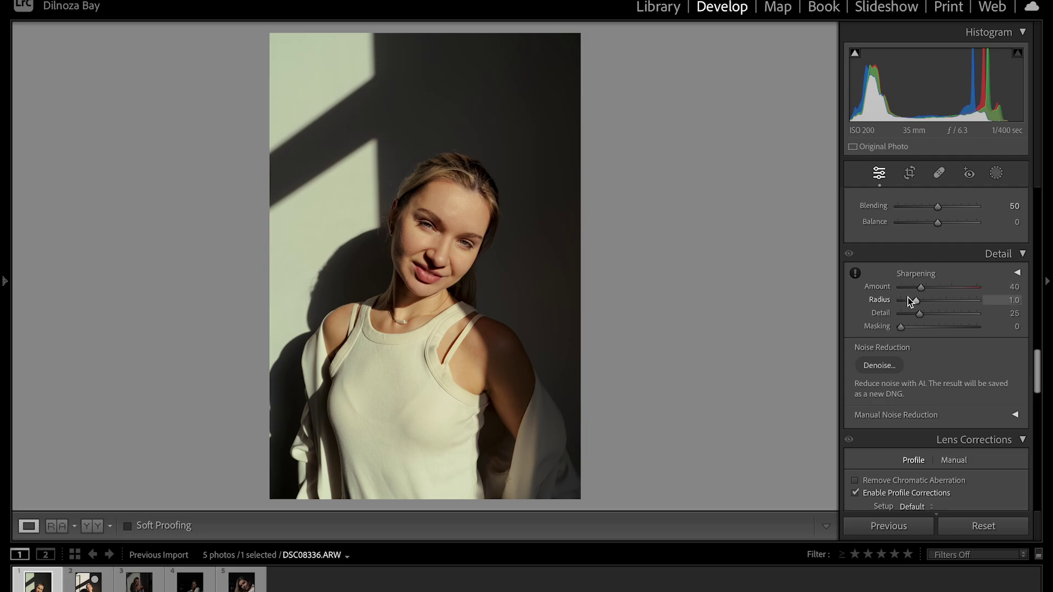
Step: Set sharpening Amount 88, Radius 1.3 and Masking 8, checking the mouth at 1:1
left_click_drag(921, 287, 937, 289)
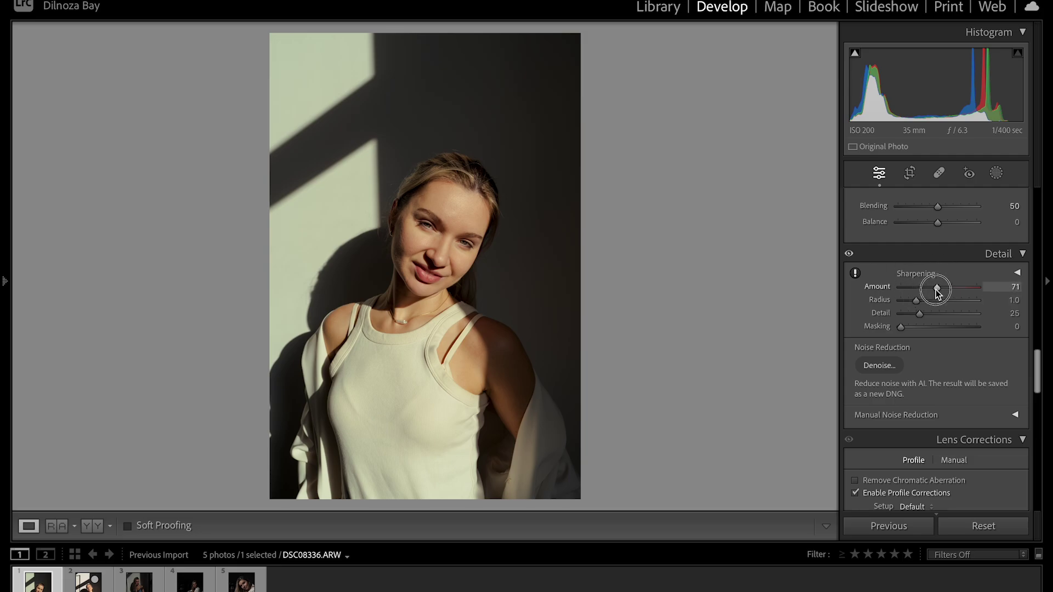
left_click(427, 265)
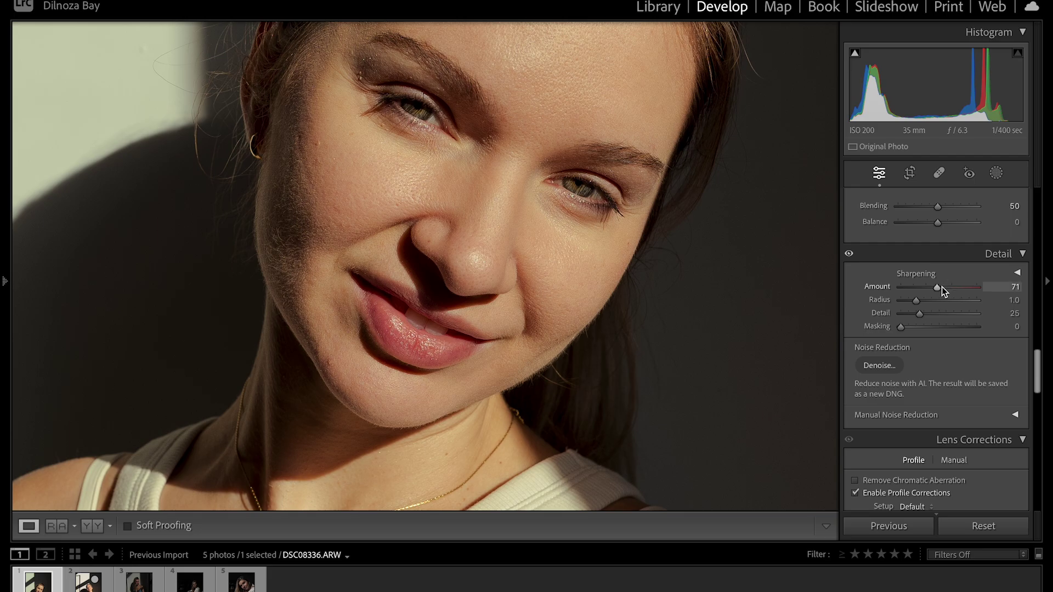
left_click(940, 291)
left_click_drag(916, 301, 906, 330)
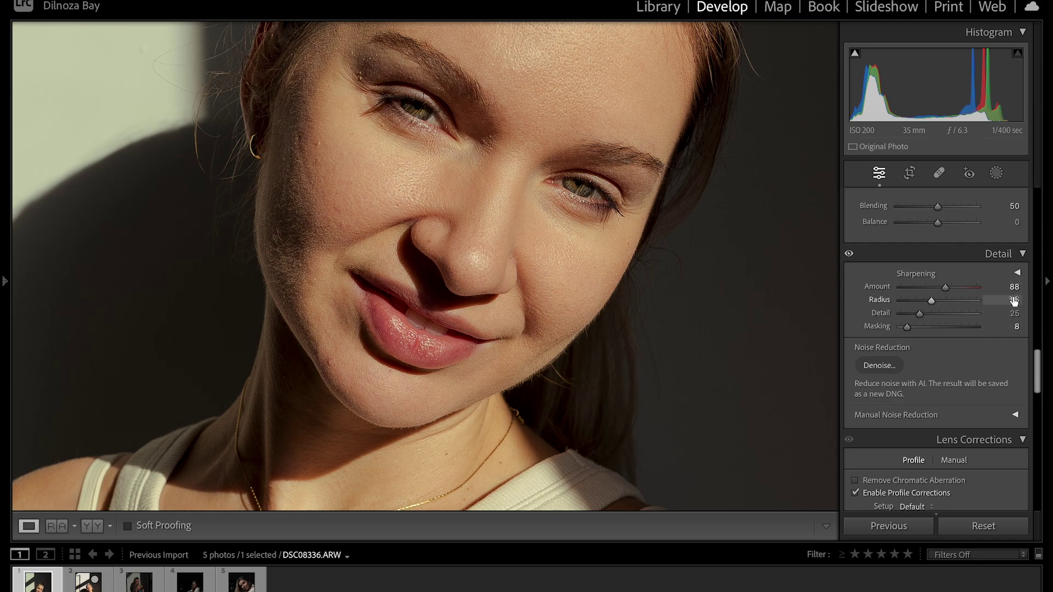
scroll(984, 351, "down", 10)
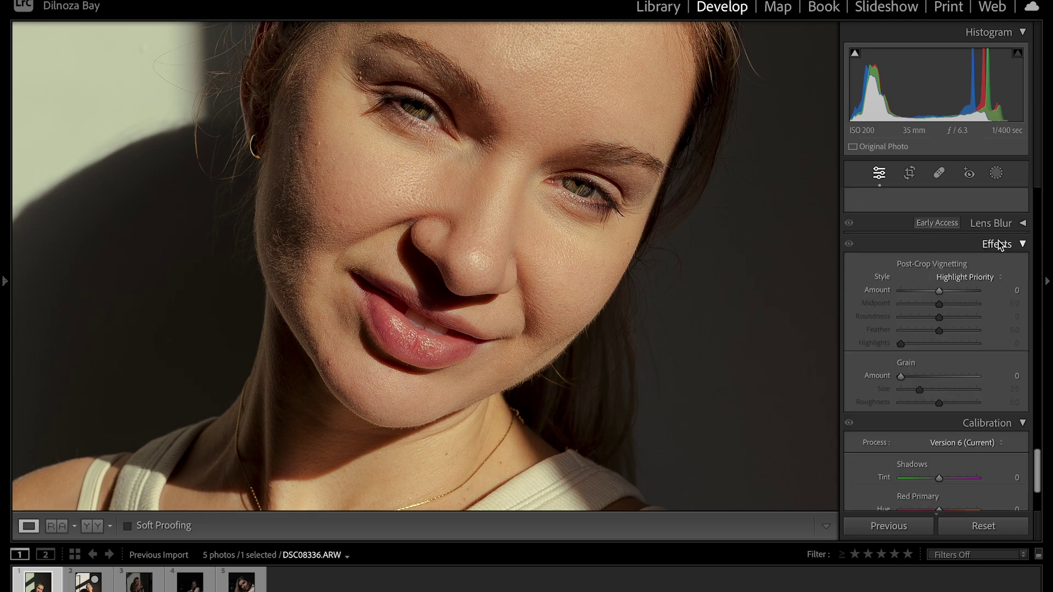
Step: Add a Highlight Priority post-crop vignette with Amount -31 and Highlights 6
scroll(994, 248, "down", 1)
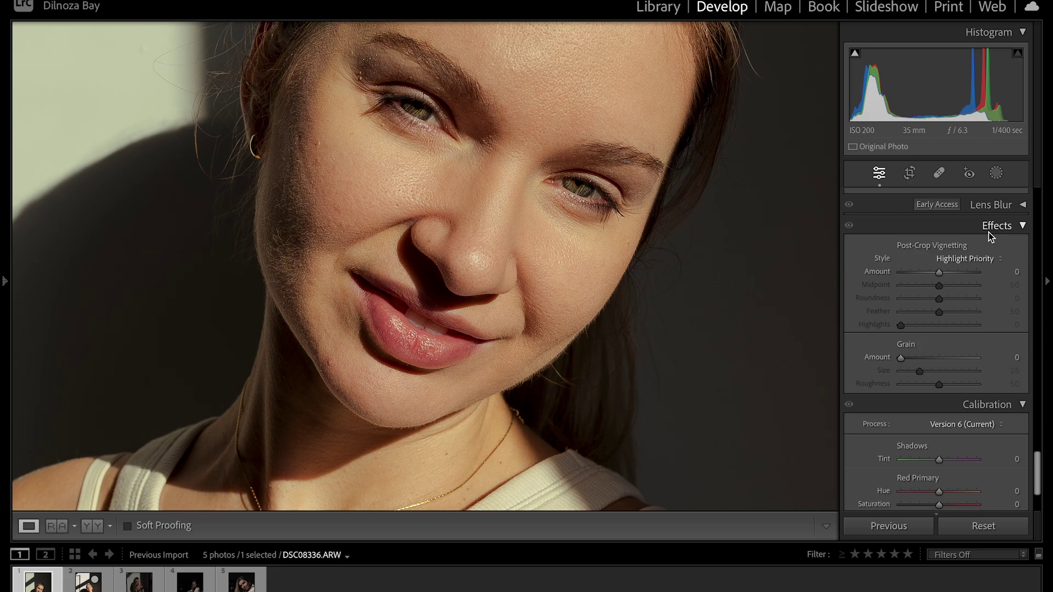
left_click(470, 237)
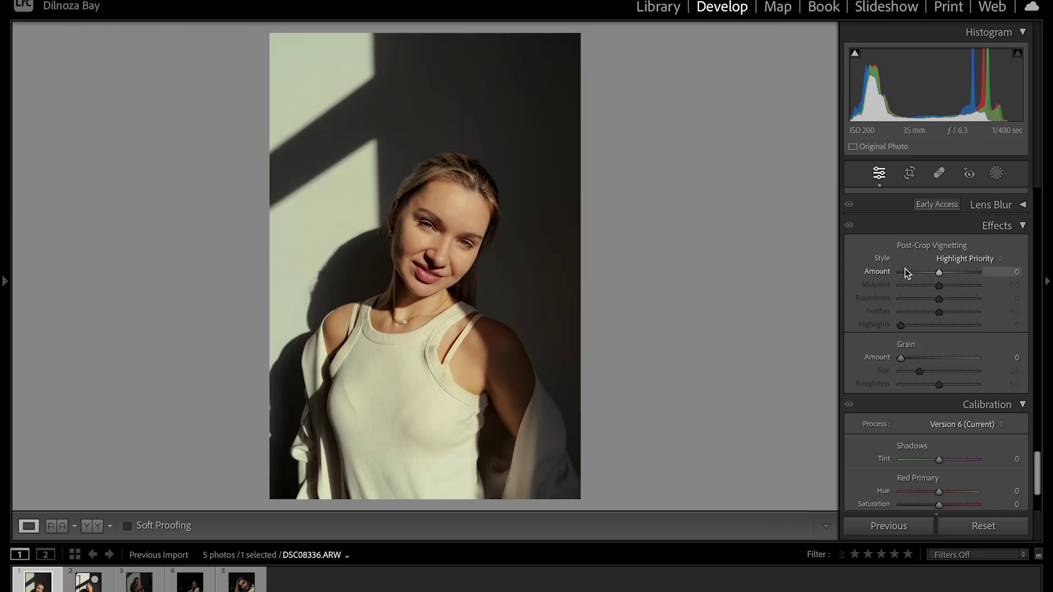
mouse_move(943, 272)
left_mouse_down()
mouse_move(966, 273)
mouse_move(904, 274)
mouse_move(928, 279)
left_mouse_up()
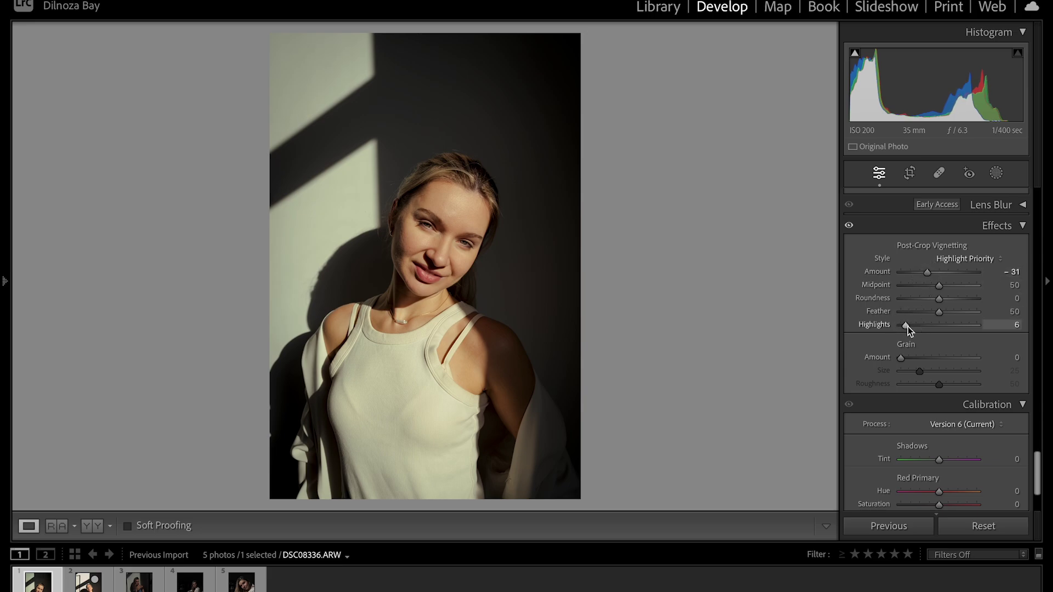
scroll(966, 332, "down", 3)
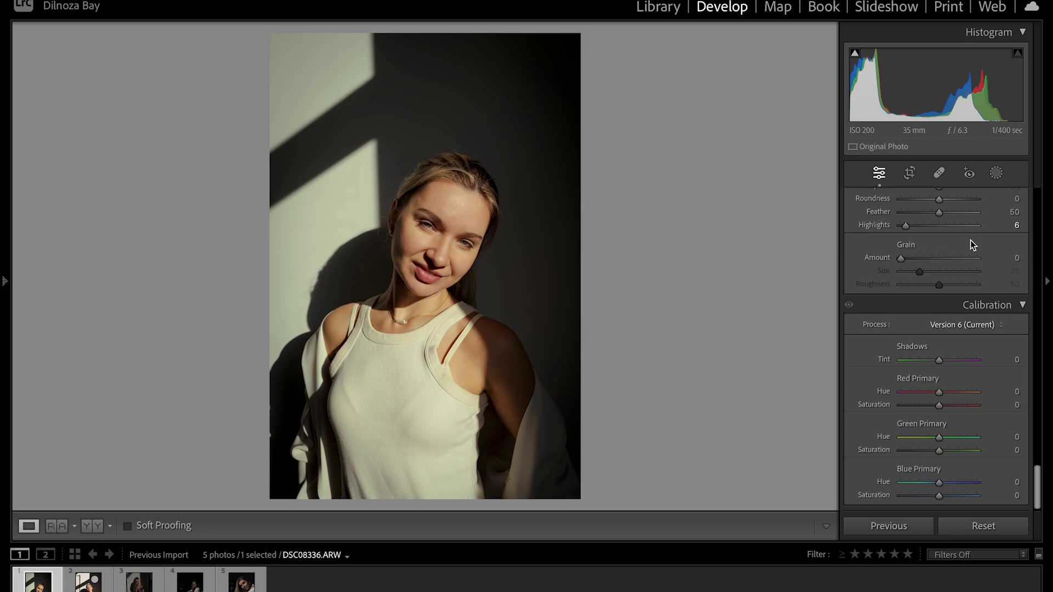
Step: Add grain (Amount 32, Size 28, Roughness 44), then compare the face close up in Before/After
key("z")
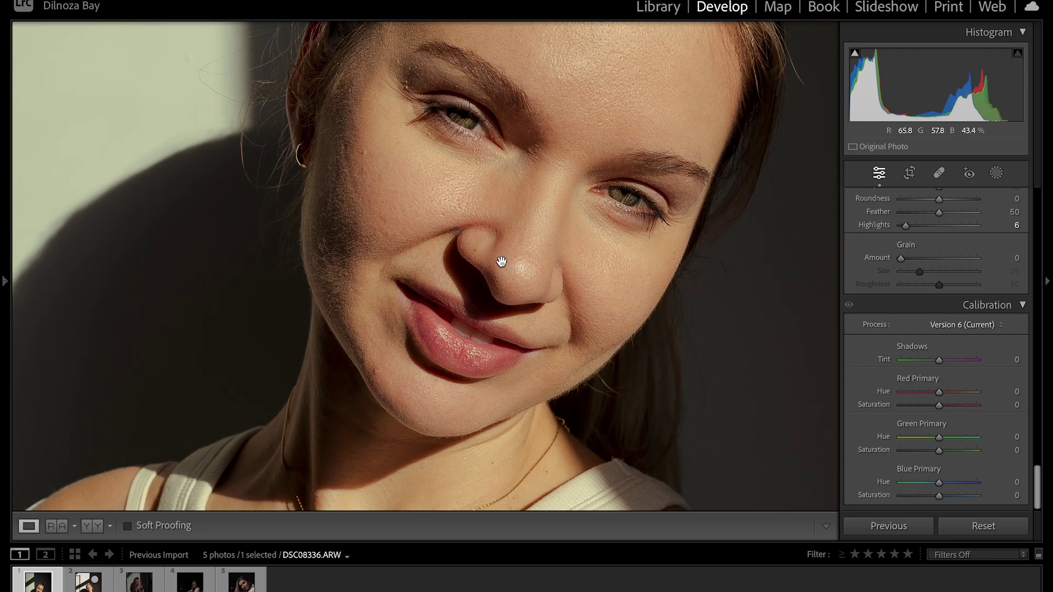
left_click_drag(904, 258, 975, 262)
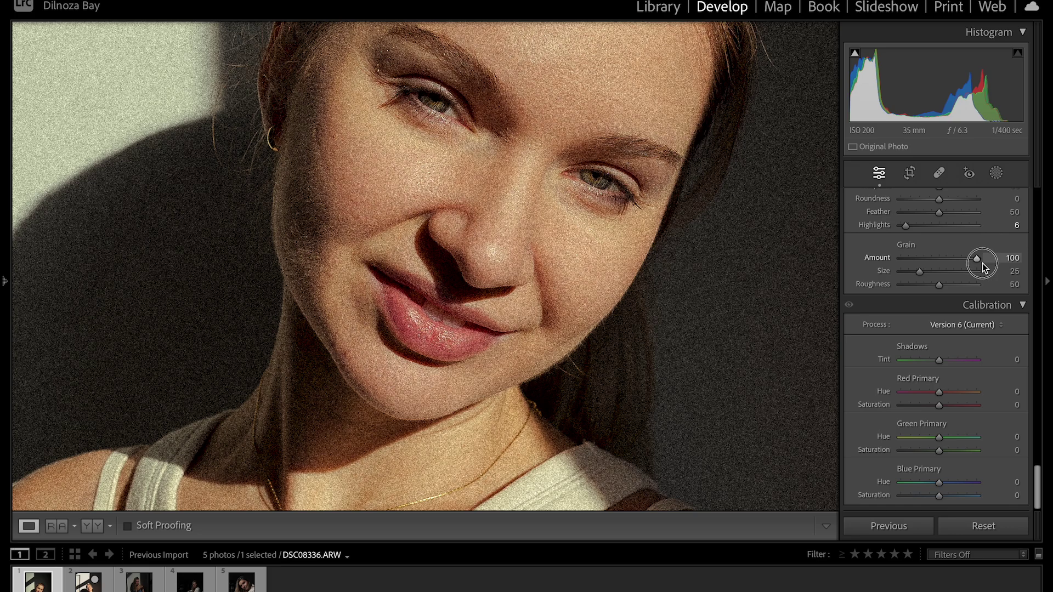
left_click_drag(983, 263, 962, 263)
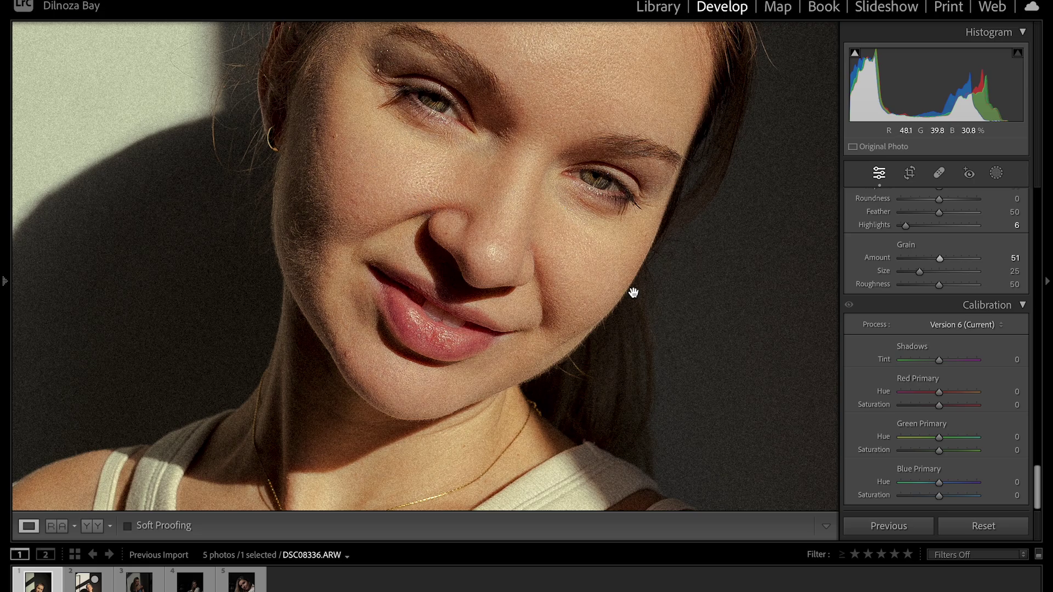
mouse_move(936, 259)
left_mouse_down()
mouse_move(927, 259)
mouse_move(933, 272)
mouse_move(983, 274)
mouse_move(927, 269)
left_mouse_up()
left_click(926, 272)
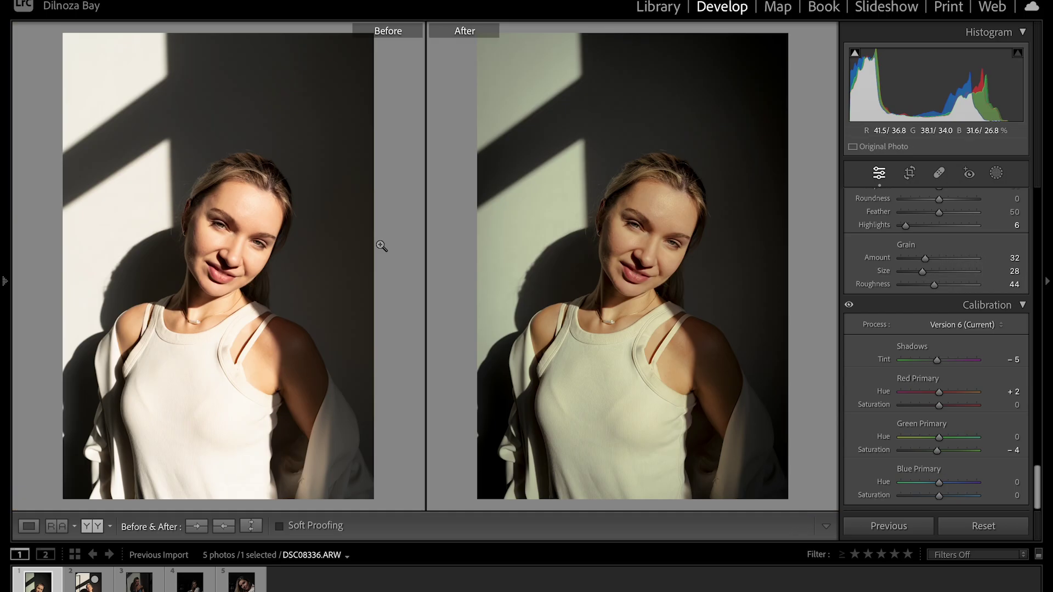
left_click_drag(225, 256, 204, 287)
Step: Switch back to the single edited portrait and zoom in close on the face
left_click(30, 527)
left_click(446, 259)
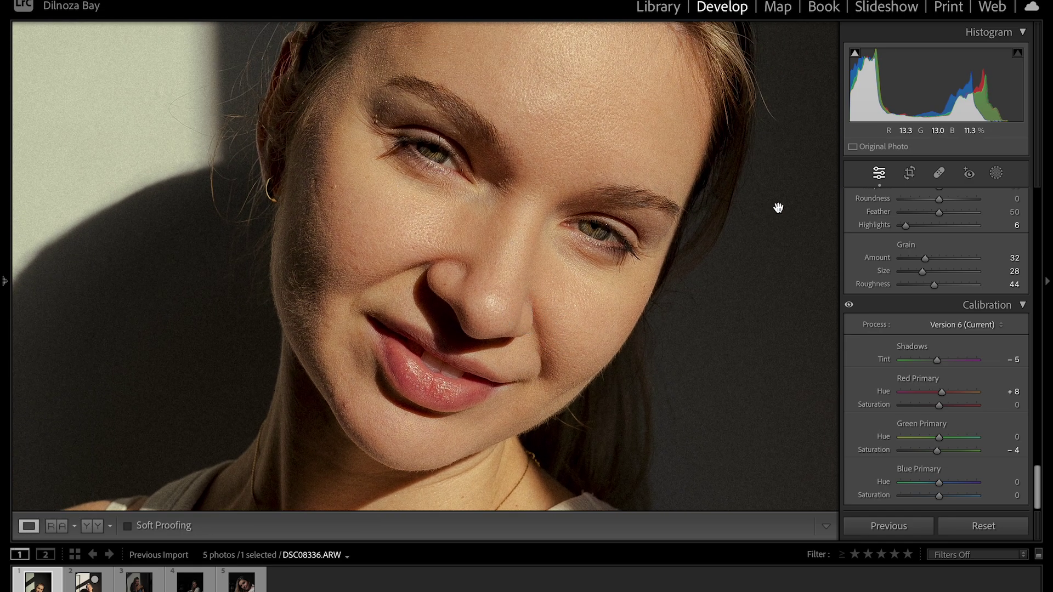
Step: Heal the blemishes on the cheek near the ear and by the outer brow with Spot Removal
left_click(939, 174)
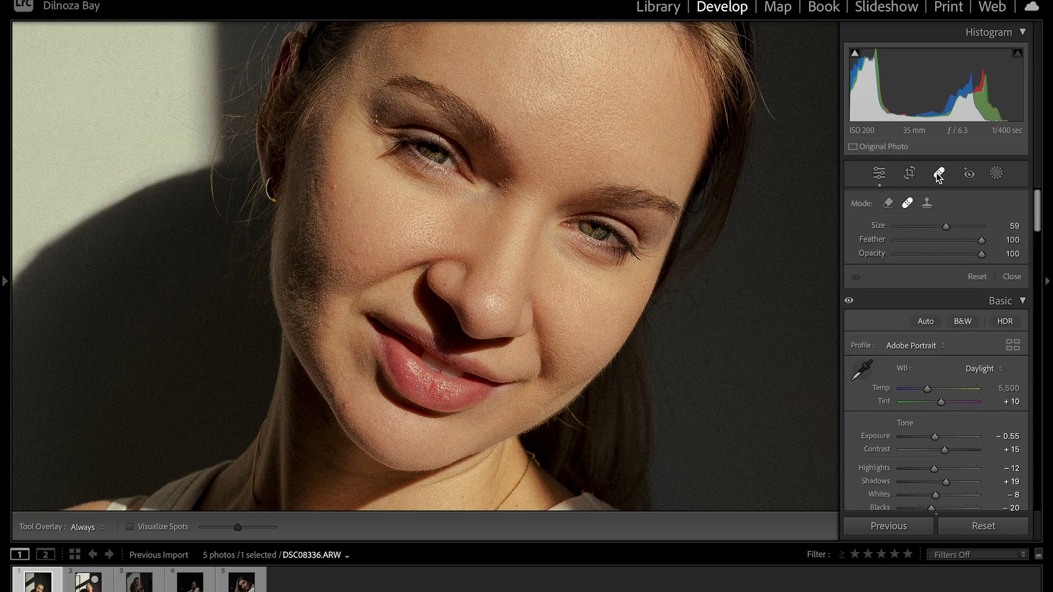
scroll(335, 192, "down", 3)
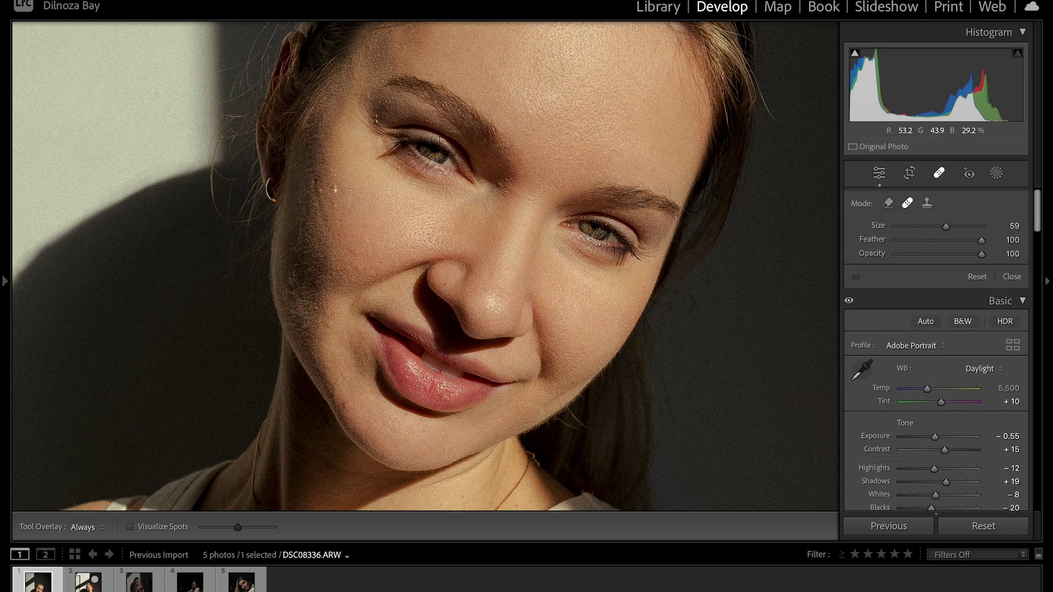
left_click(335, 188)
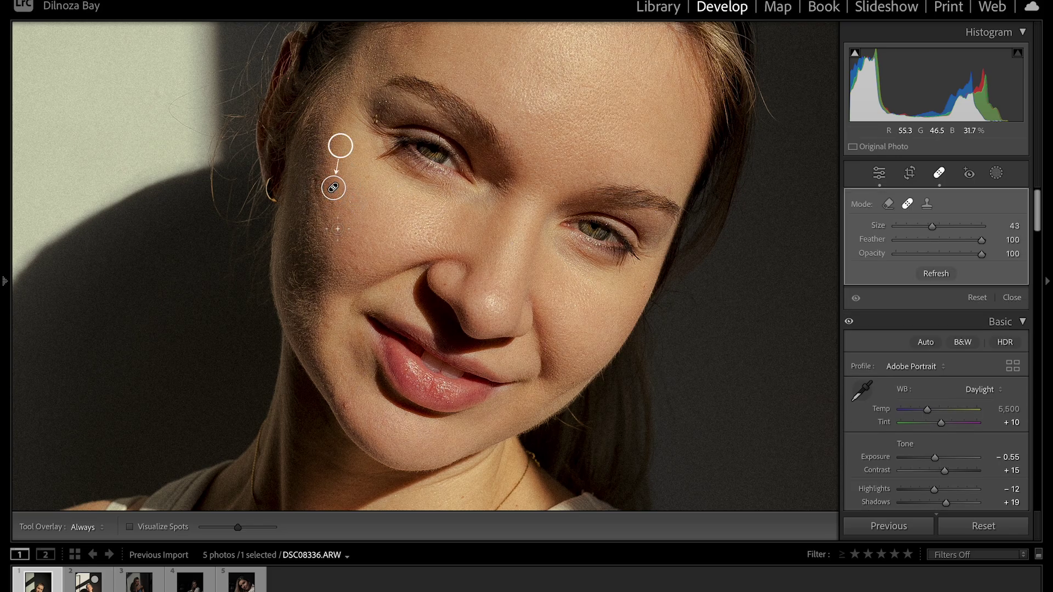
scroll(375, 119, "down", 2)
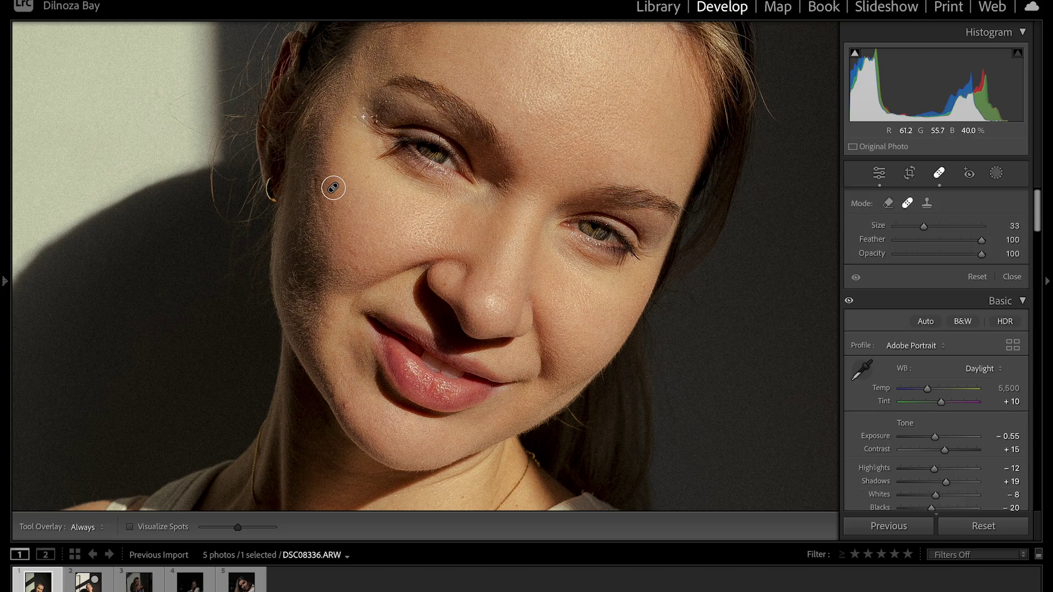
left_click(375, 119)
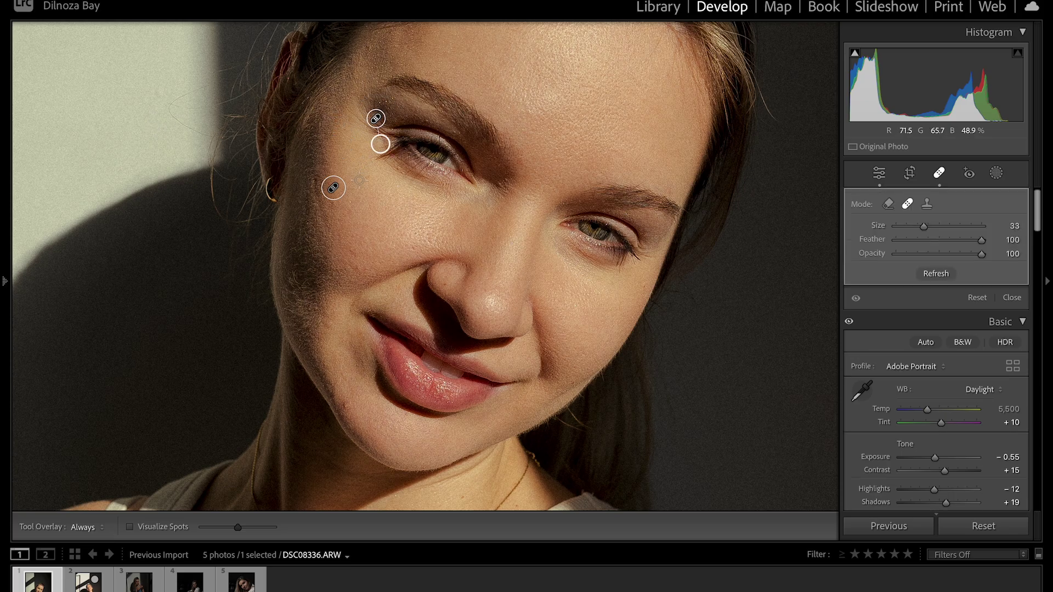
key("Escape")
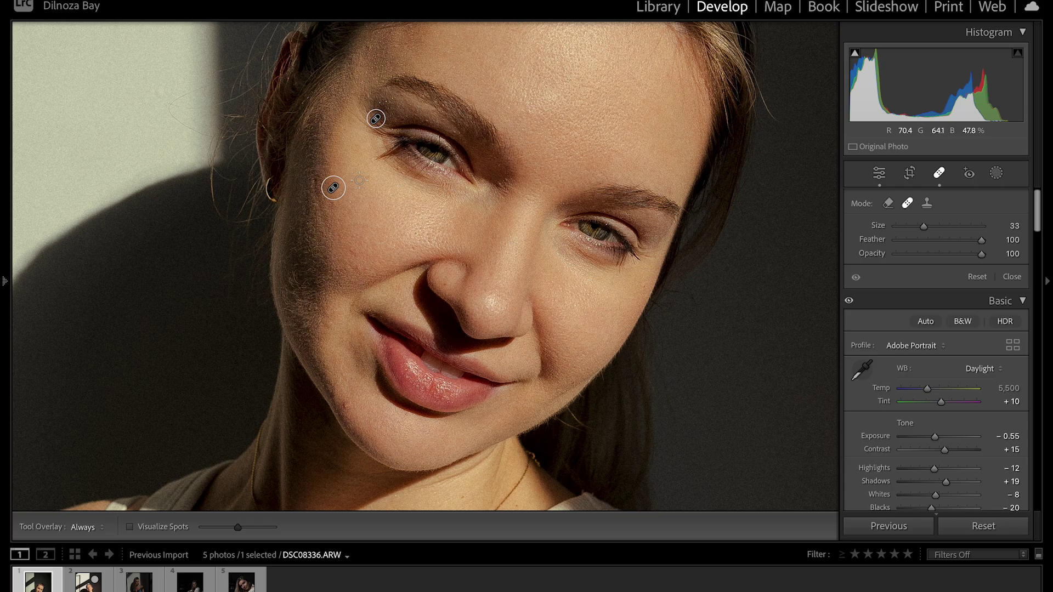
Step: Heal another cheek blemish and the chin blemish, then return to the full portrait
left_click(312, 185)
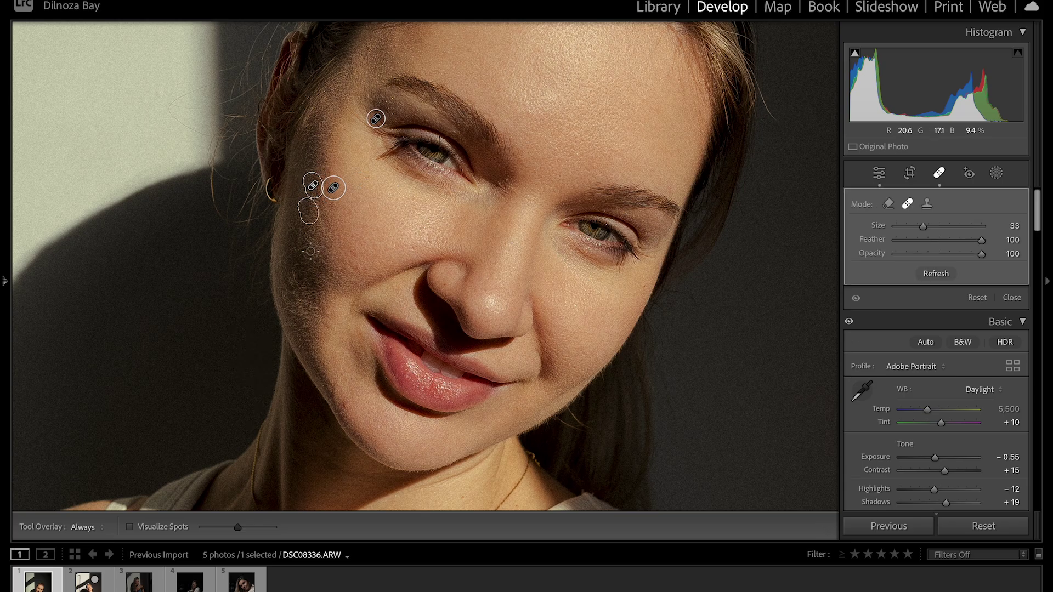
key("Escape")
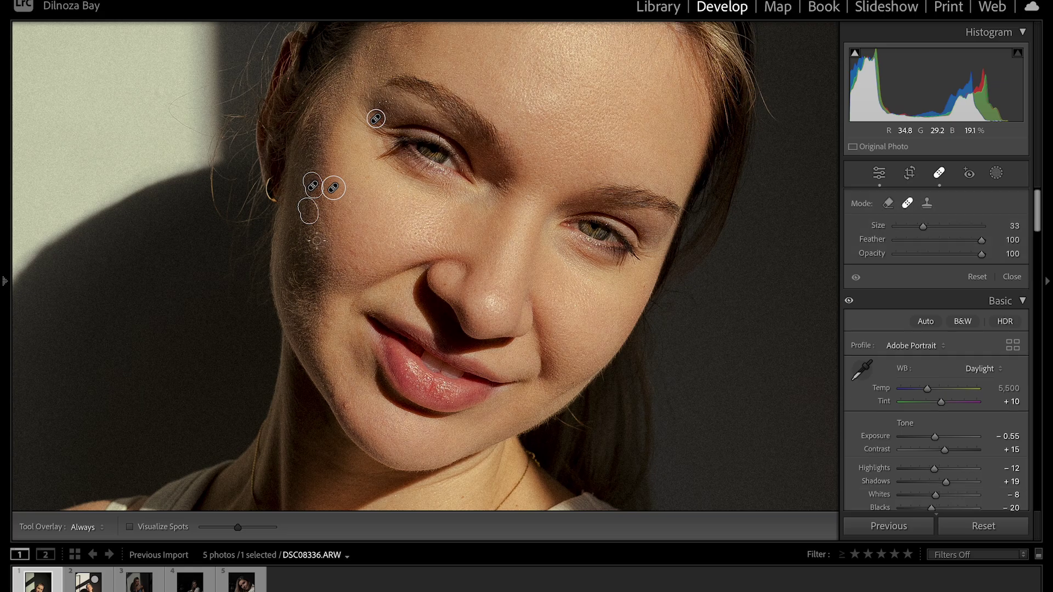
left_click(345, 404)
key("Escape")
key("q")
left_click(324, 236)
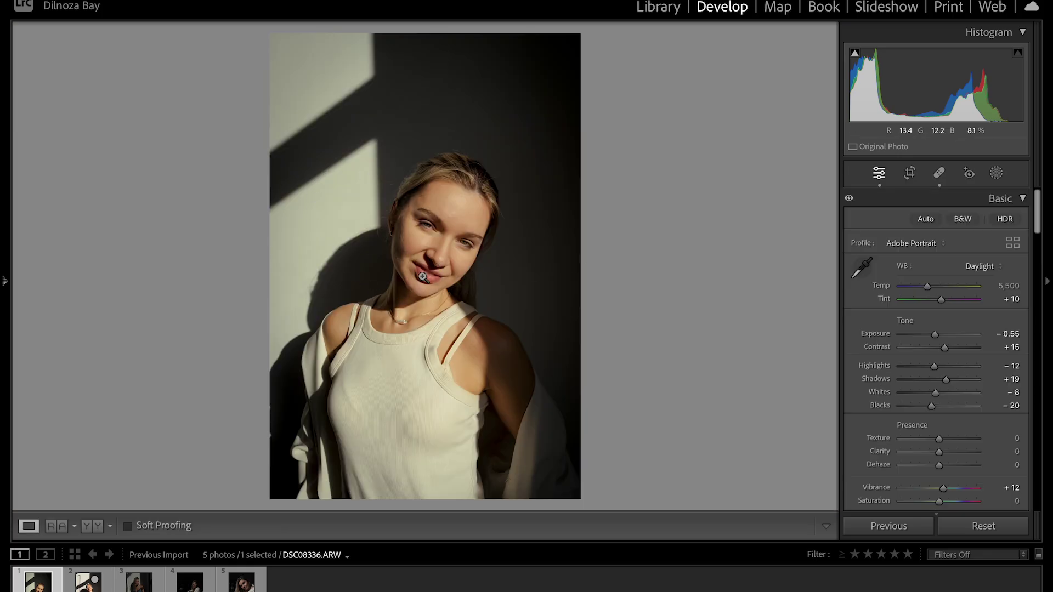
Step: Drag the crop's top edge down, move the woman higher in the frame, apply, and open Masking
left_click(910, 174)
left_click_drag(422, 36, 426, 67)
mouse_move(492, 209)
left_mouse_down()
mouse_move(470, 188)
mouse_move(488, 189)
left_mouse_up()
key("Return")
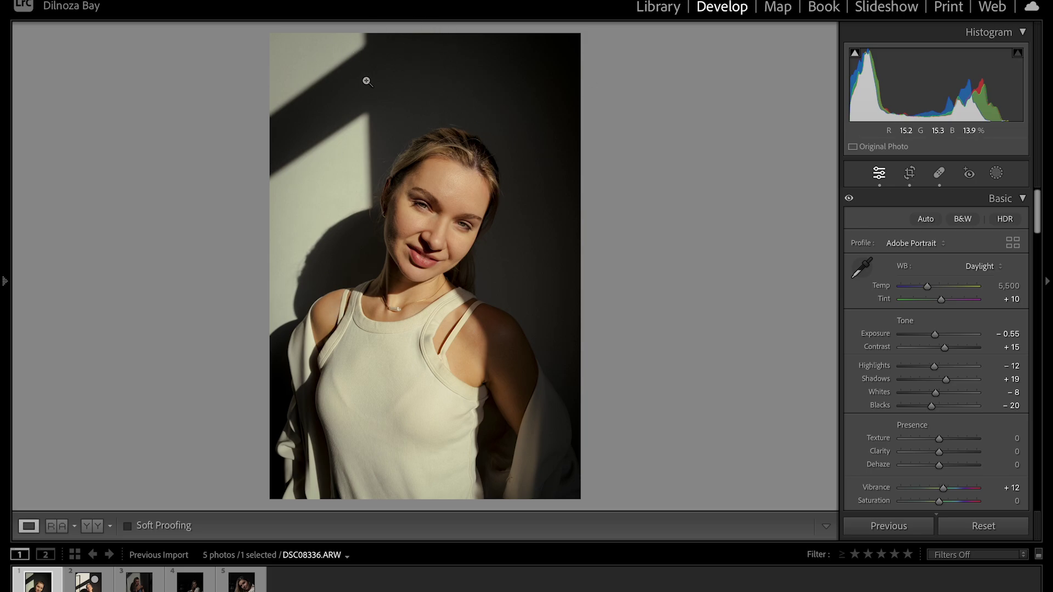
key("shift+w")
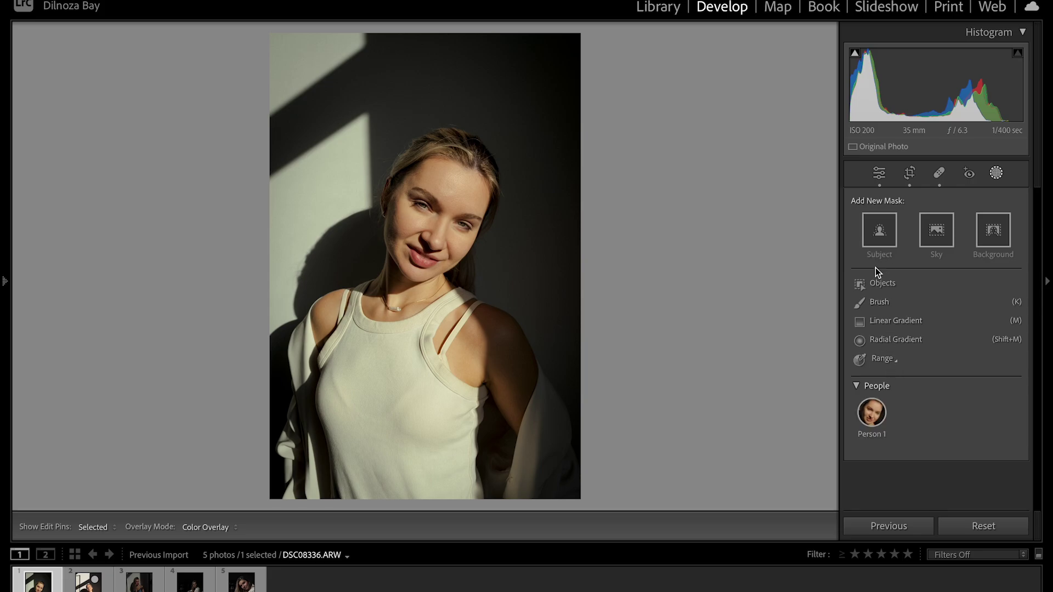
Step: Create a Person 1 mask limited to the irises and pupils
left_click(878, 415)
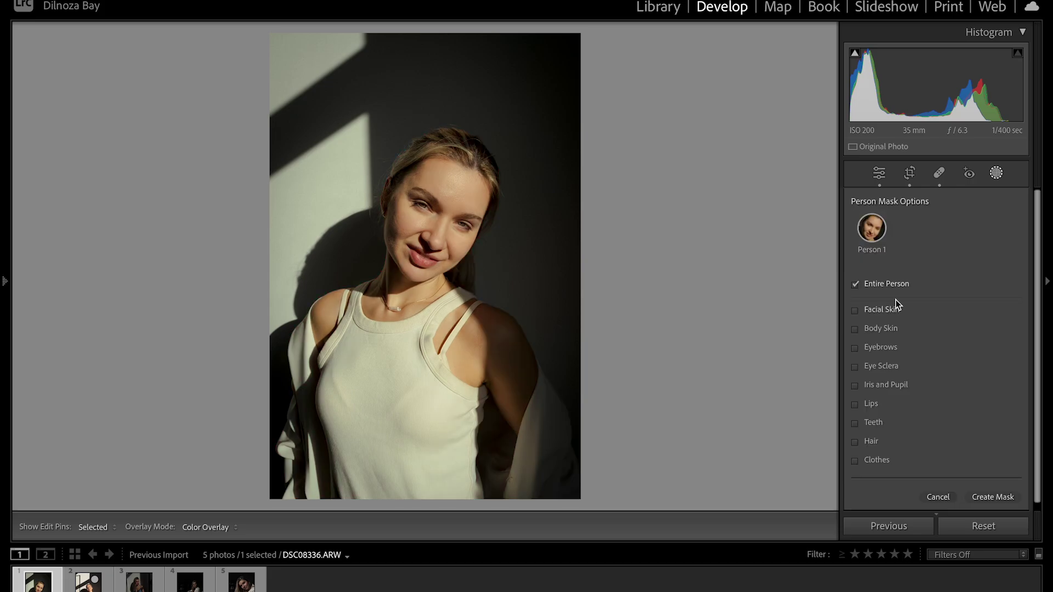
left_click(856, 386)
left_click(995, 496)
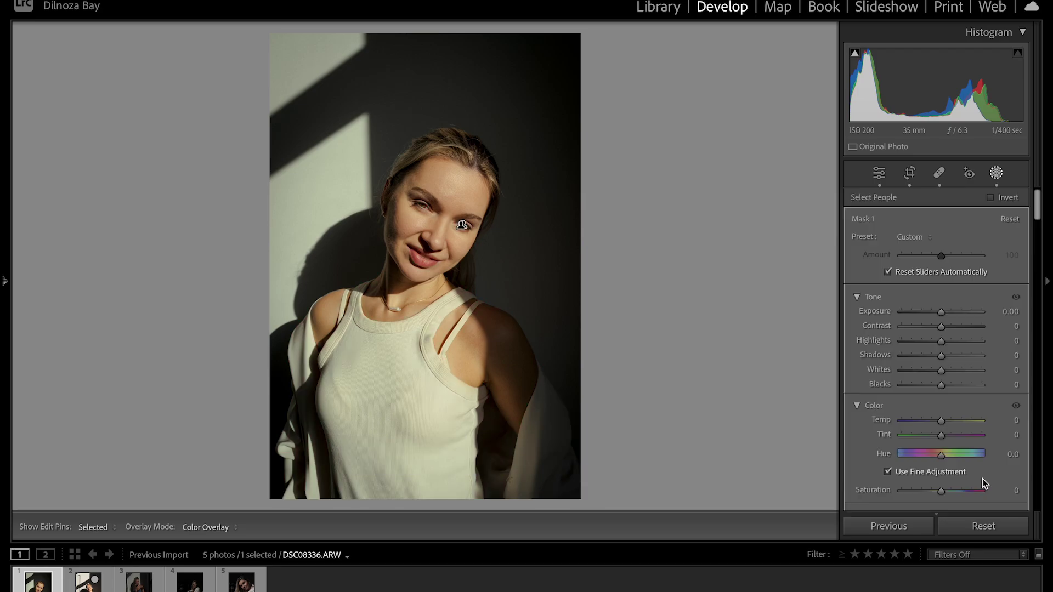
Step: Set the eye mask to Exposure 0.21, Shadows 11, Temp -4, Tint -12, then close Masking
left_click_drag(941, 311, 944, 314)
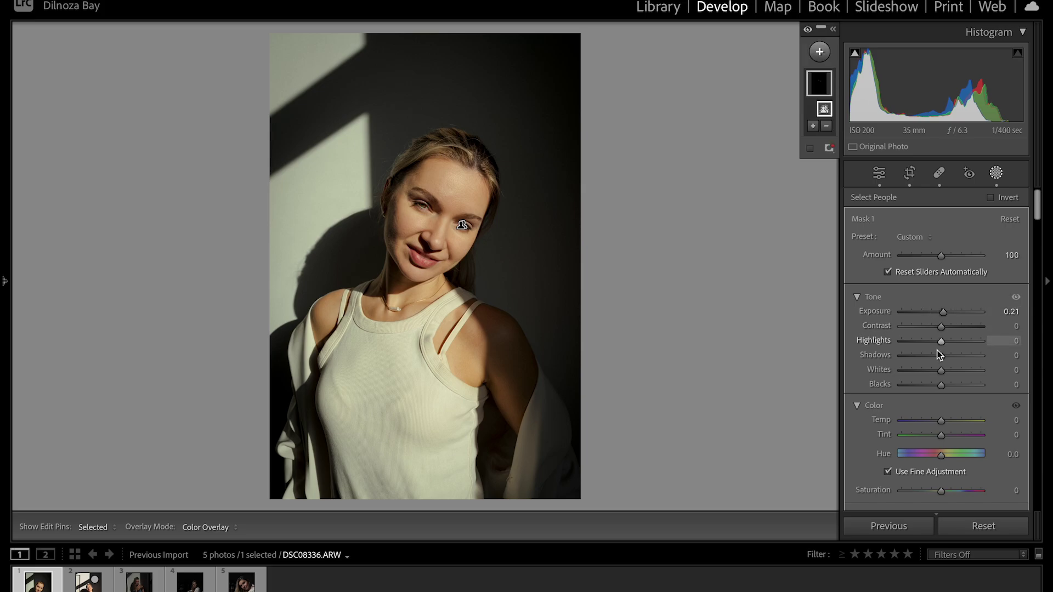
left_click_drag(940, 356, 945, 358)
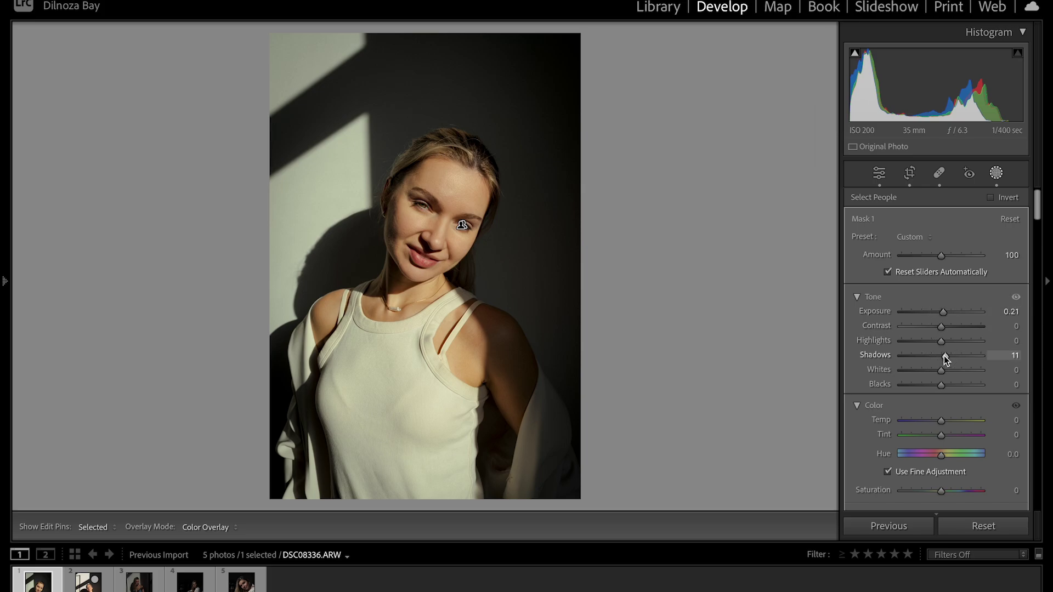
left_click_drag(942, 436, 940, 420)
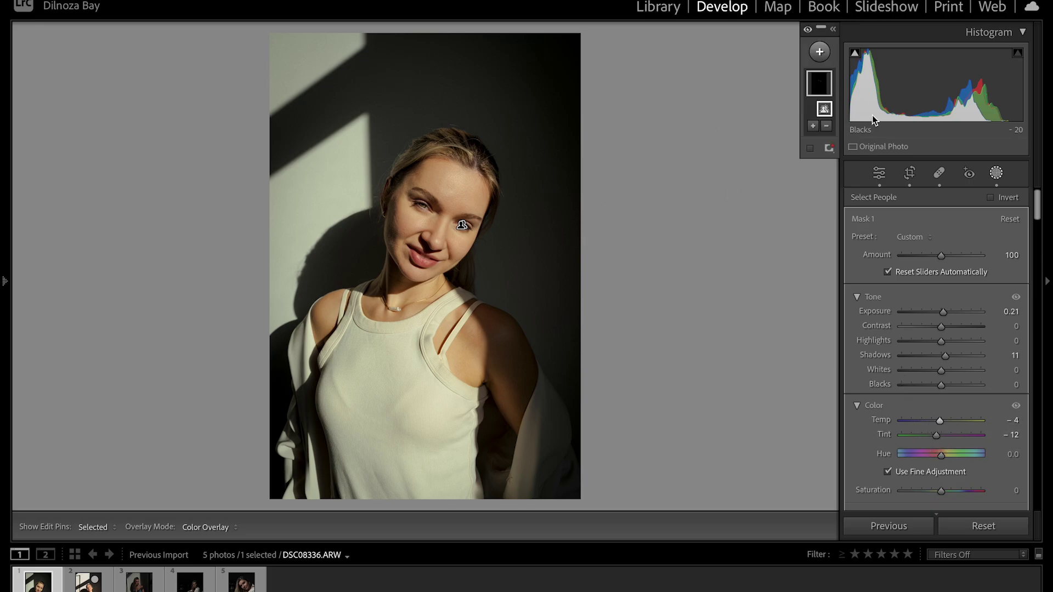
left_click(879, 173)
left_click(433, 235)
left_click(433, 237)
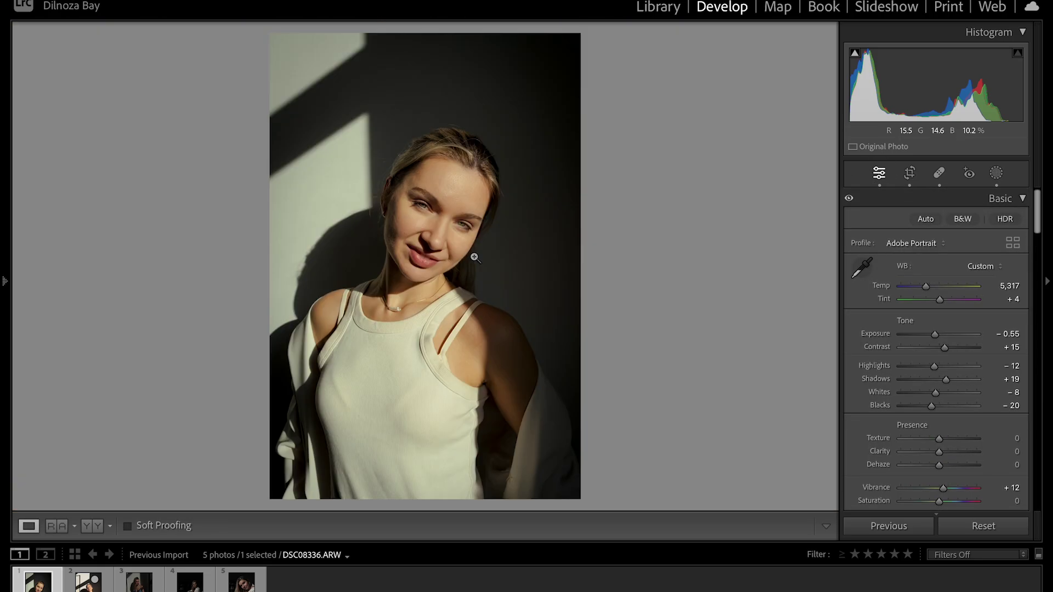
Step: View Before/After zoomed and panned on the face, return to the single view, and reveal Presets
left_click(91, 528)
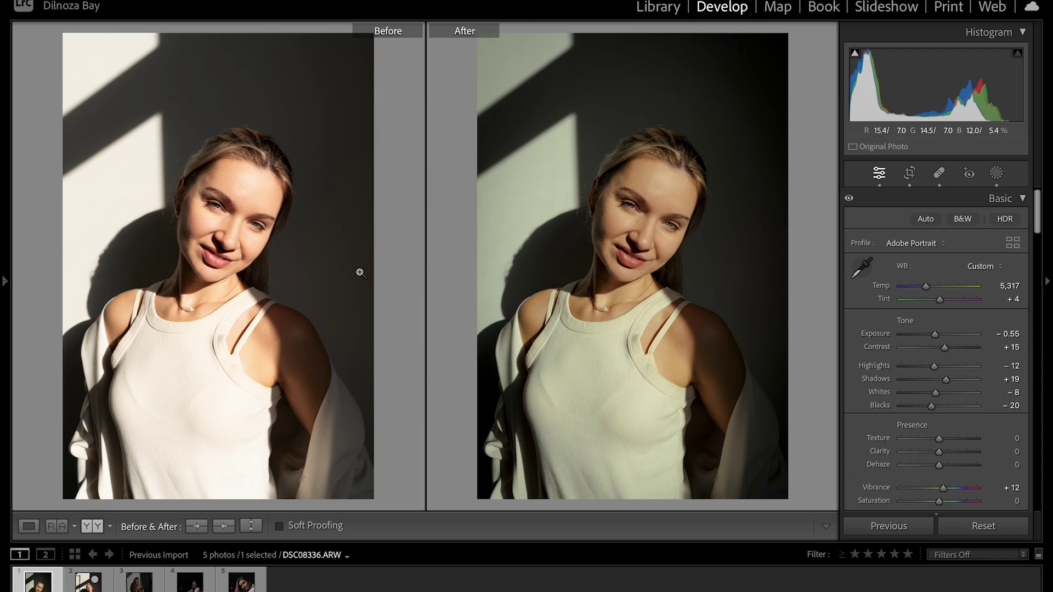
left_click(652, 258)
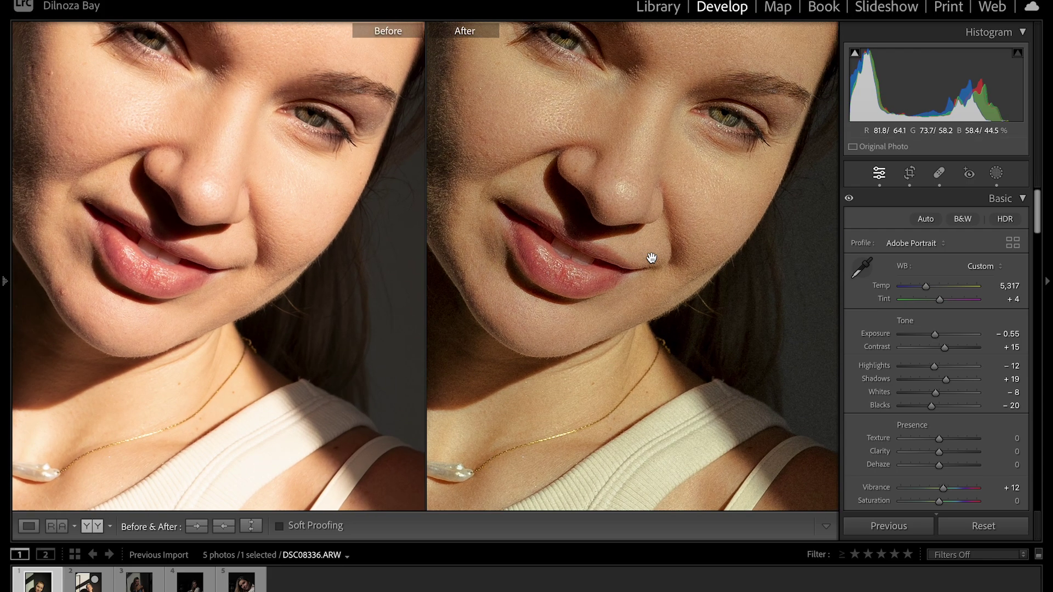
left_click_drag(652, 258, 697, 330)
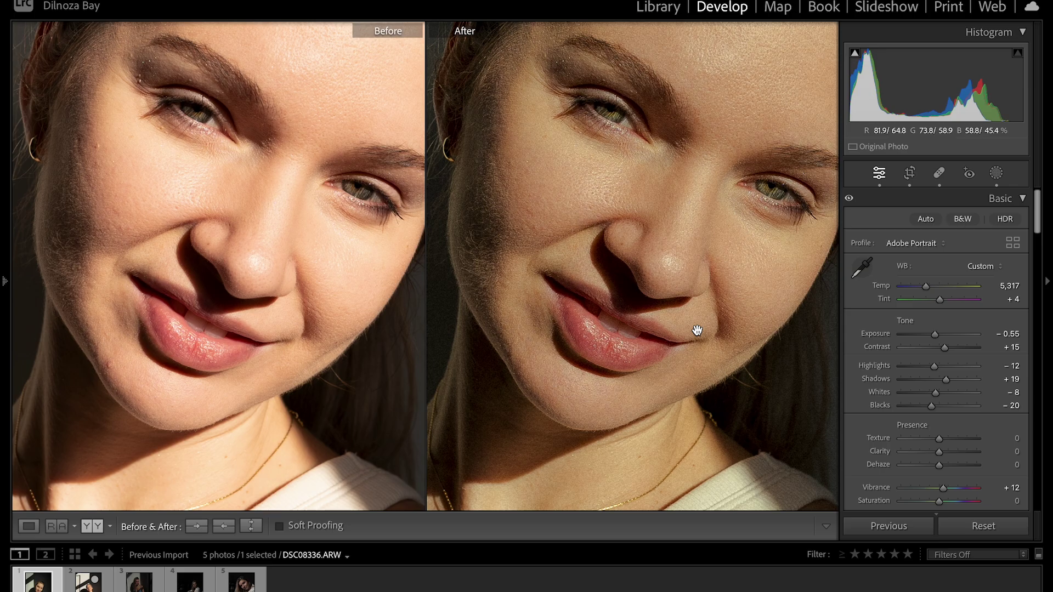
left_click(697, 330)
key("y")
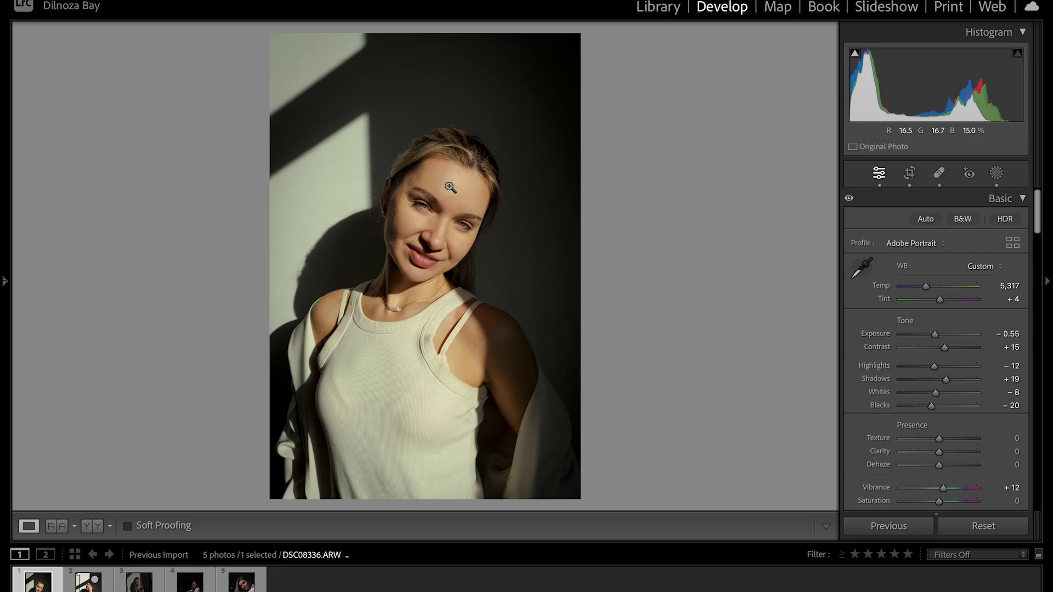
mouse_move(4, 236)
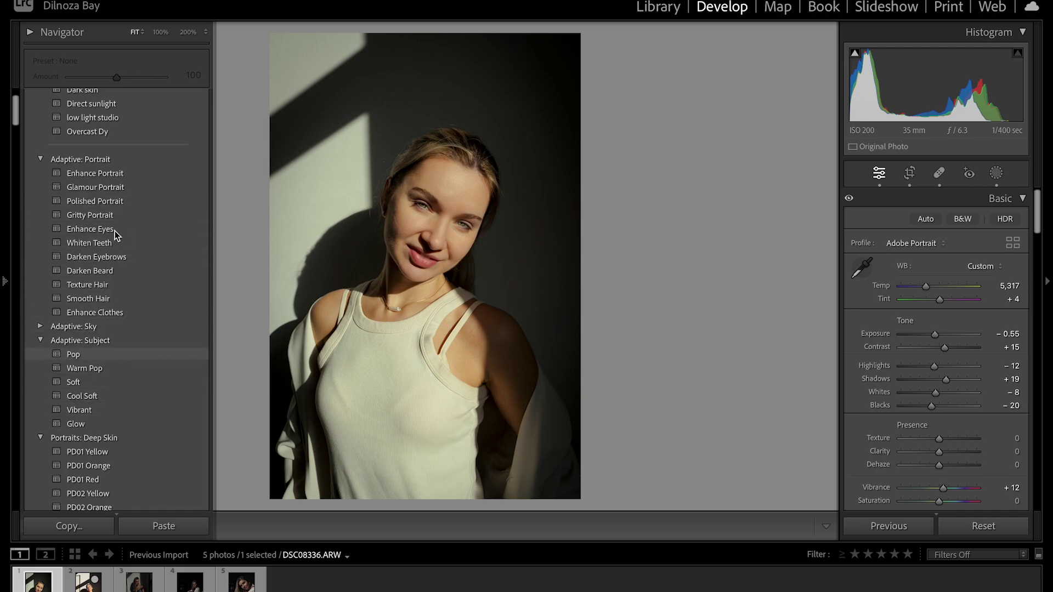
Step: Scroll the Presets list to the top, showing User Presets, and open the + preset menu
scroll(117, 198, "up", 1)
scroll(117, 199, "down", 2)
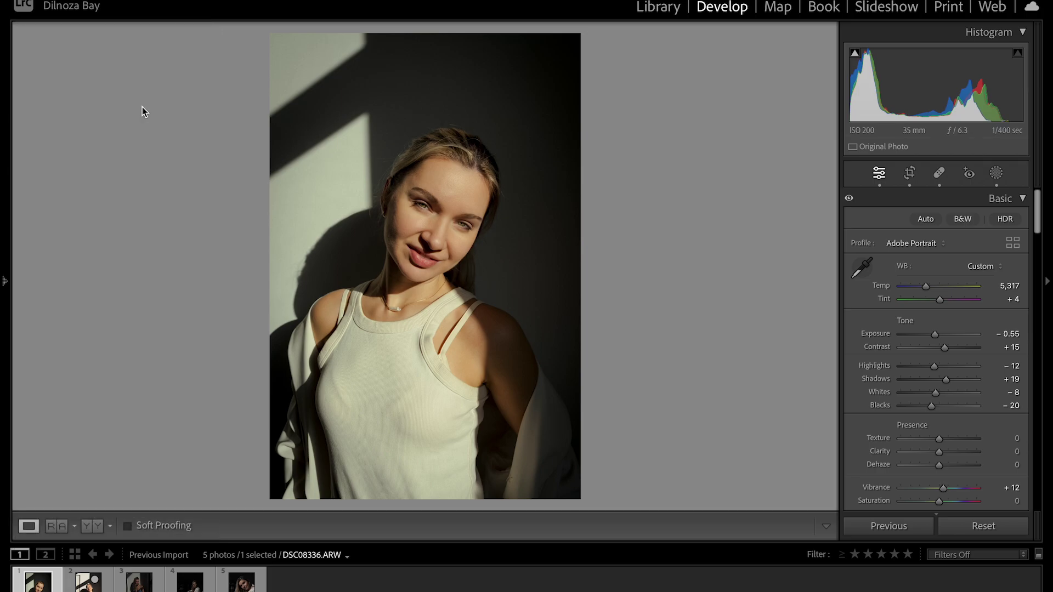
mouse_move(7, 274)
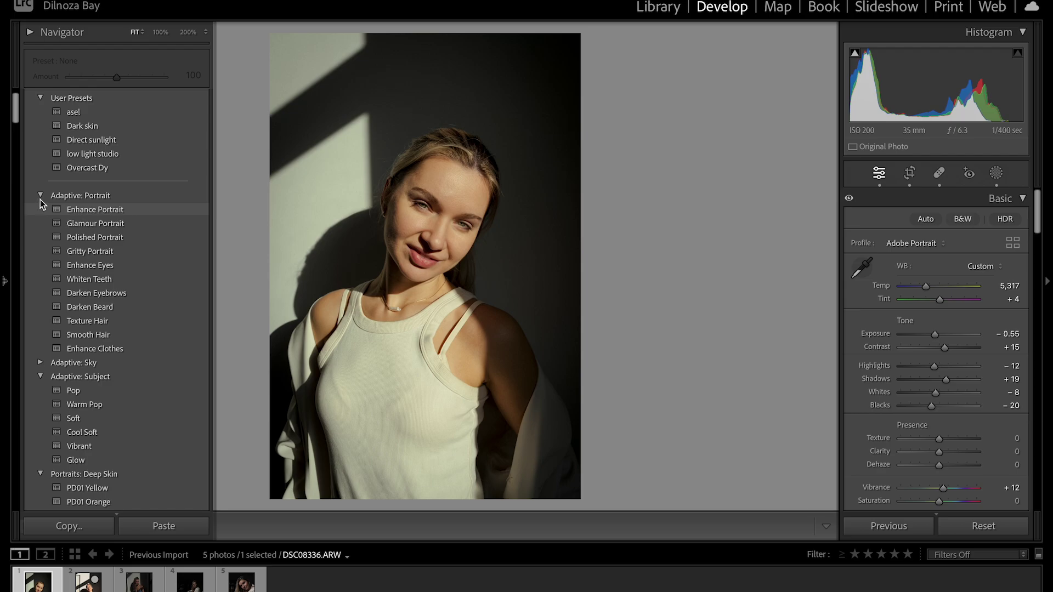
scroll(108, 181, "up", 2)
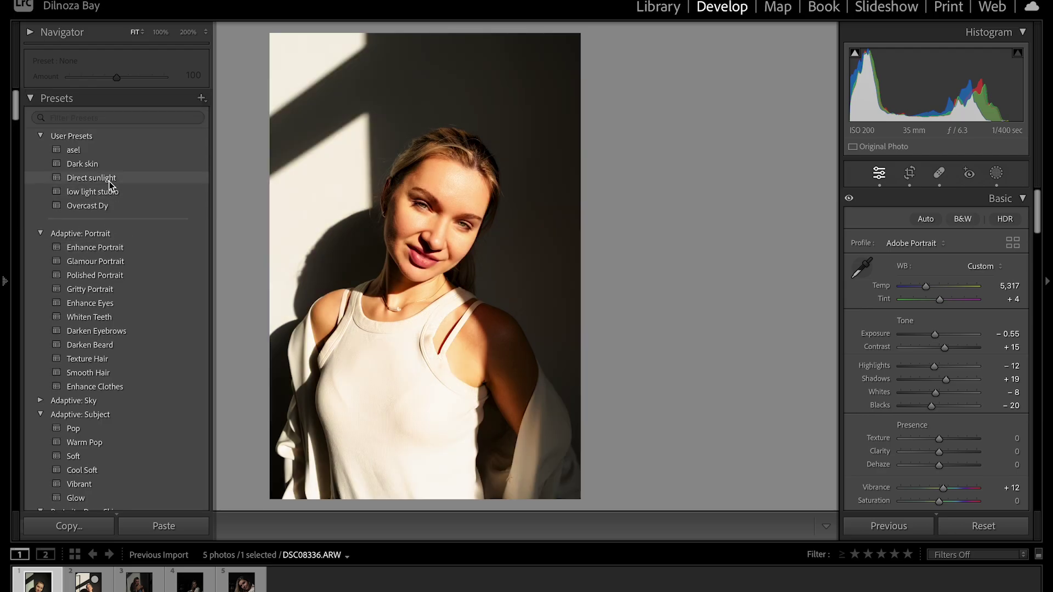
left_click(203, 99)
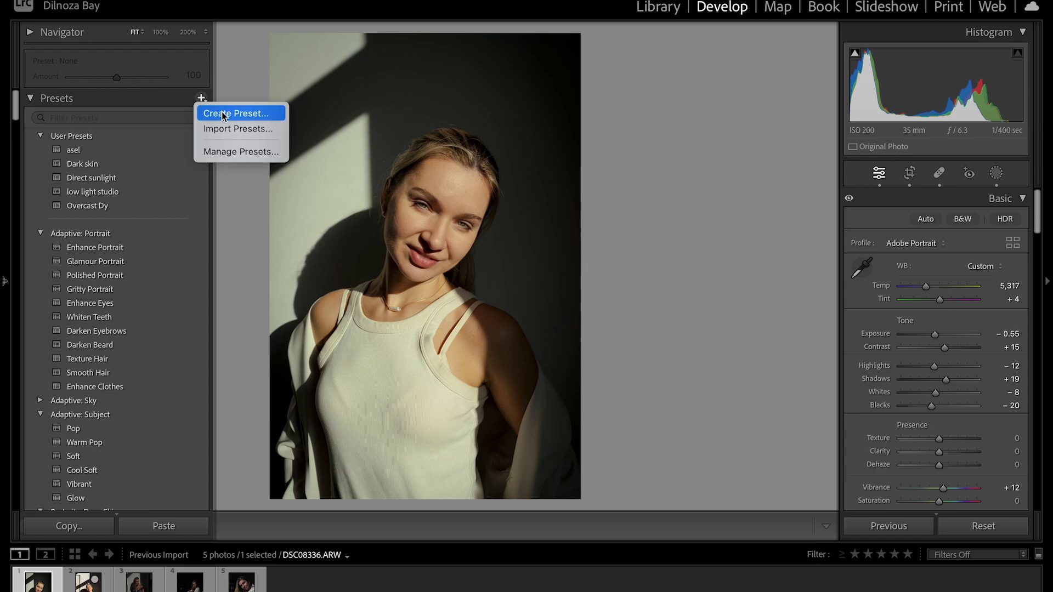
Step: Save a develop preset named 'green highlight' with Masking included, then check the lips up close
left_click(223, 115)
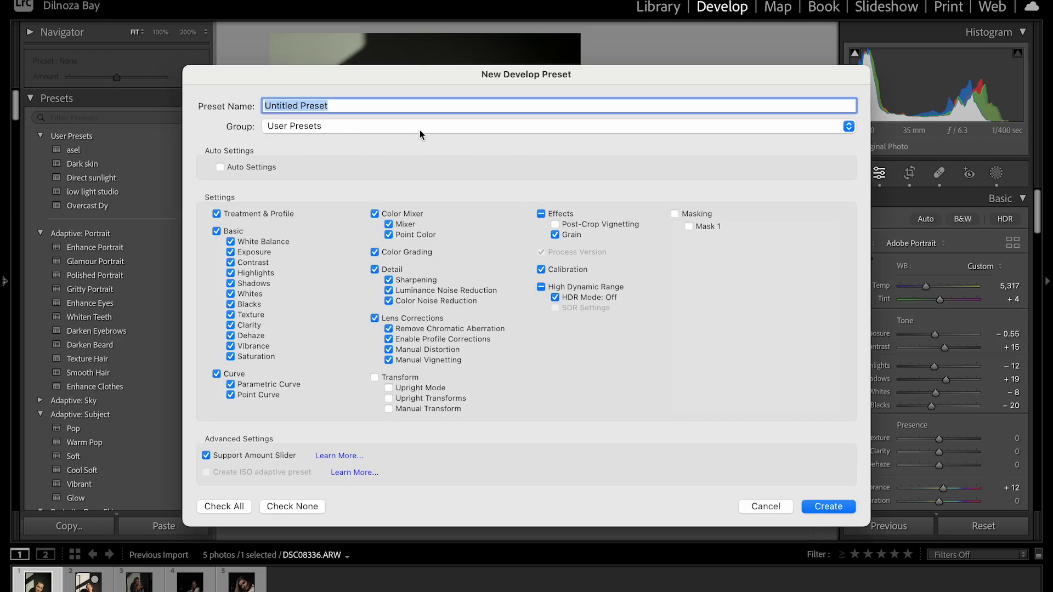
key("BackSpace")
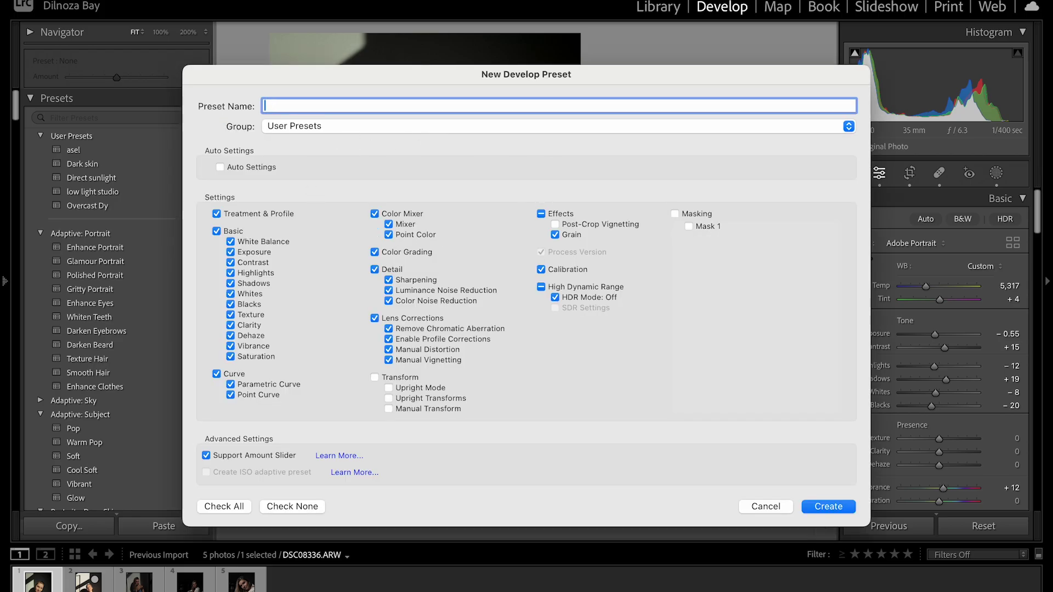
type("green highlight")
left_click(675, 214)
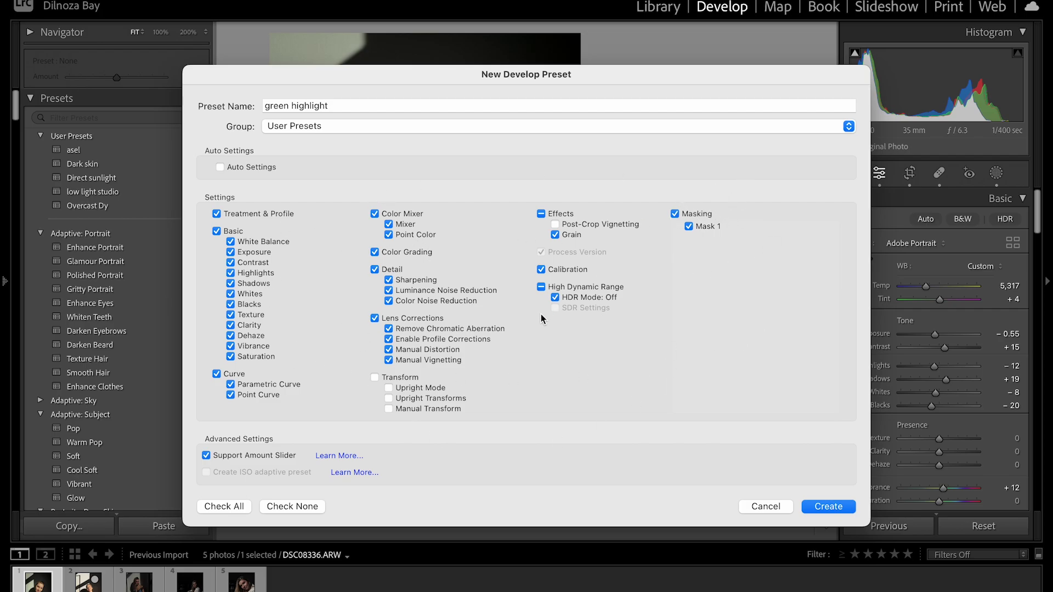
left_click(829, 507)
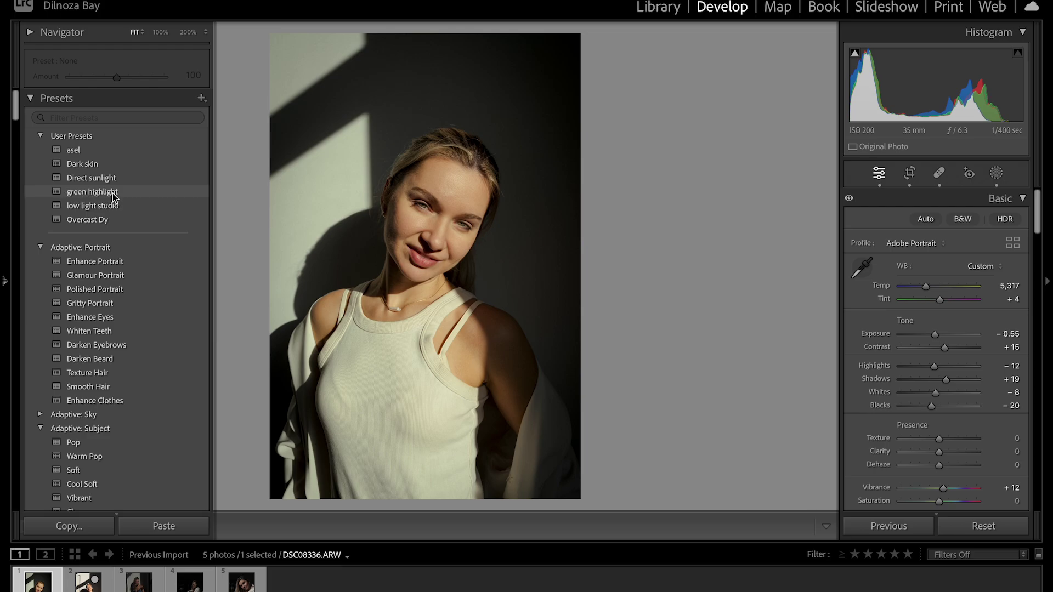
left_click(416, 249)
left_click(417, 248)
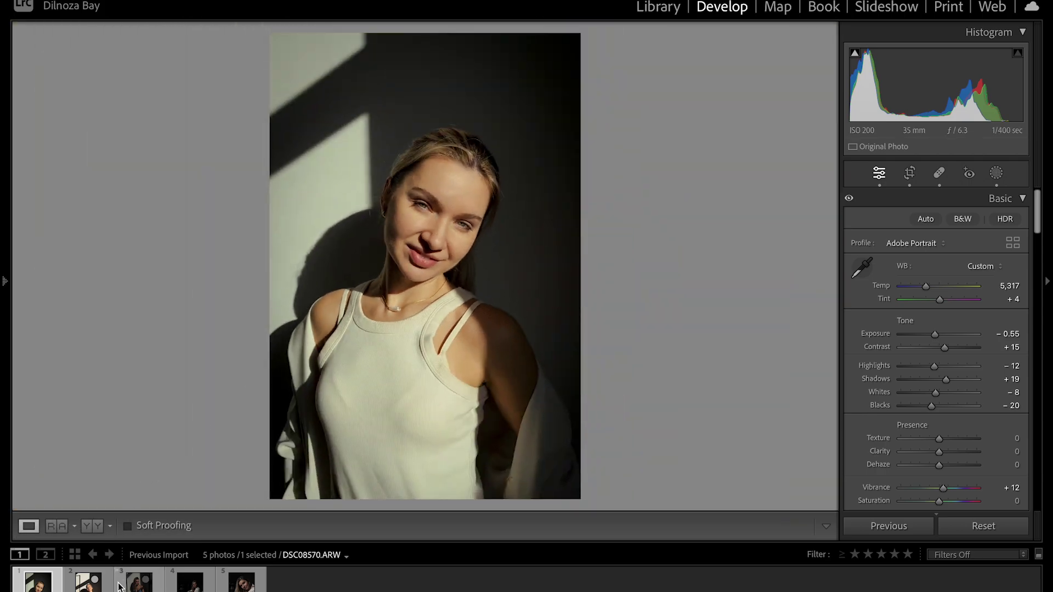